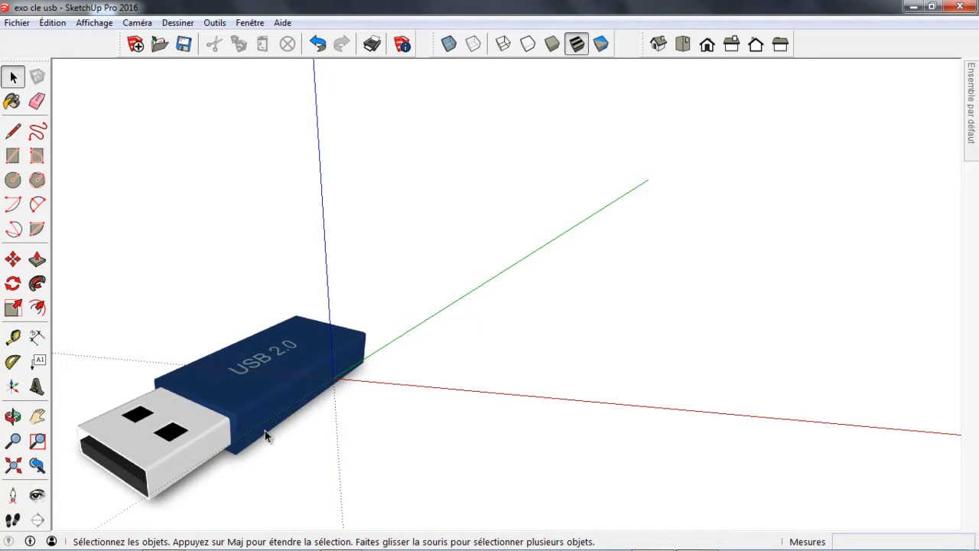
{"action": "scroll", "coordinate": [195, 440], "scroll_direction": "down", "scroll_amount": 8}
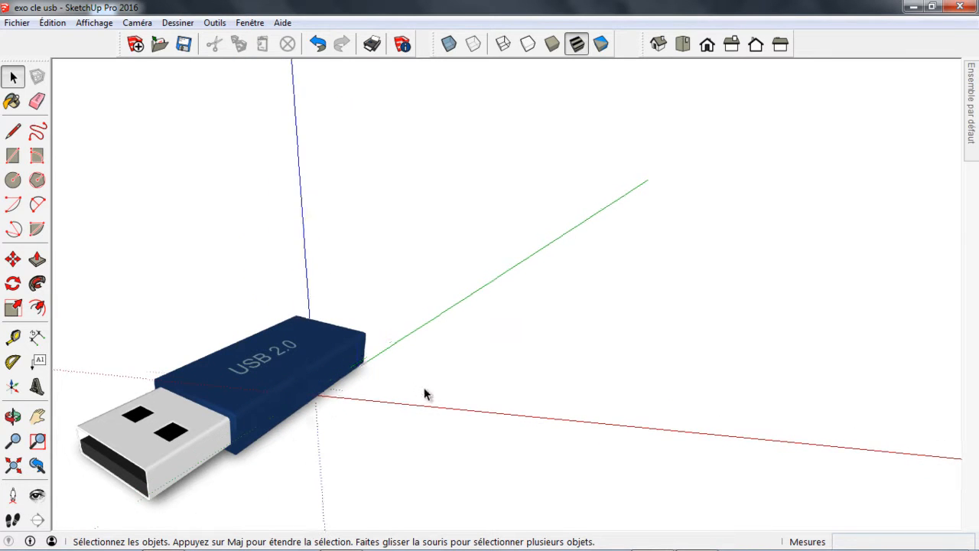
{"action": "scroll", "coordinate": [426, 394], "scroll_direction": "down", "scroll_amount": 2}
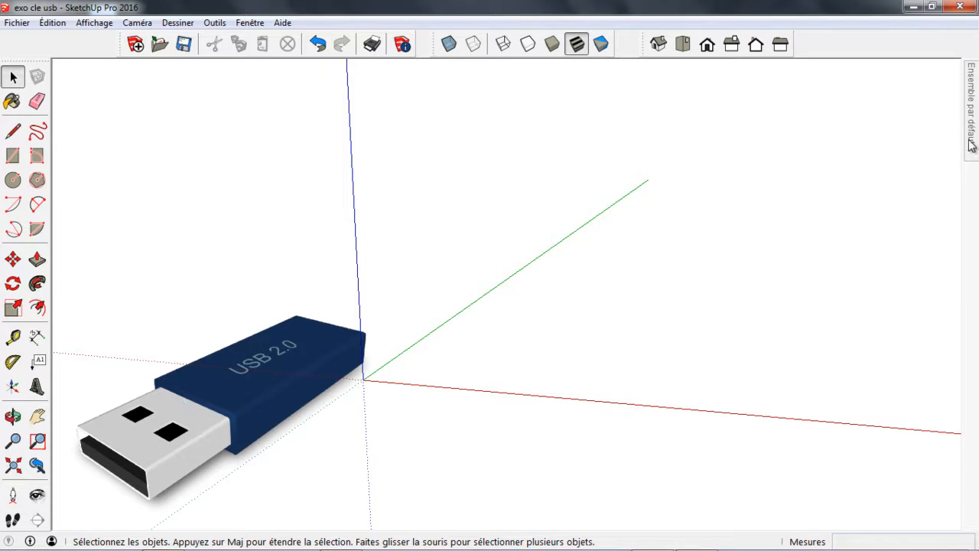
Reduce the scale of the USB key watermark Filigrane1 in the style's watermark settings, keeping it in the same corner
{"action": "mouse_move", "coordinate": [972, 122]}
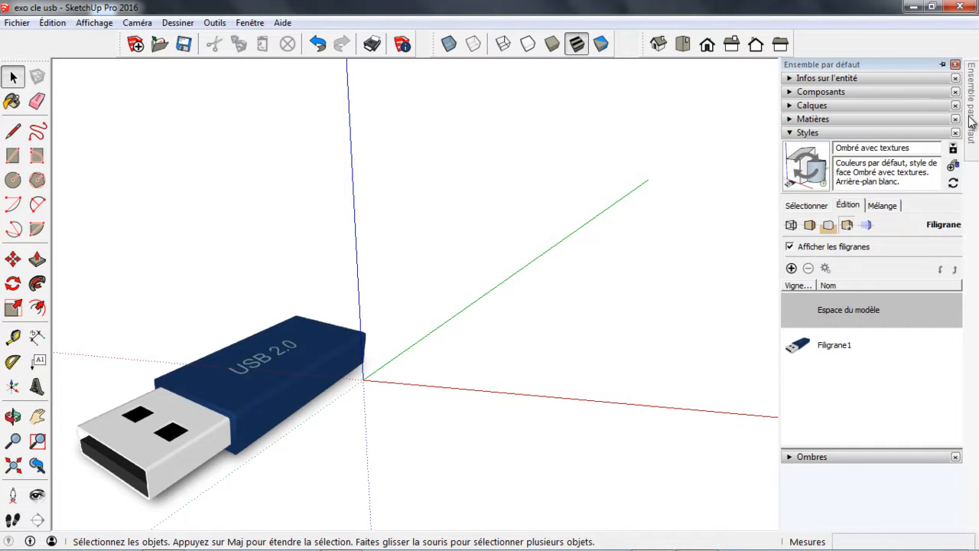
{"action": "left_click", "coordinate": [943, 66]}
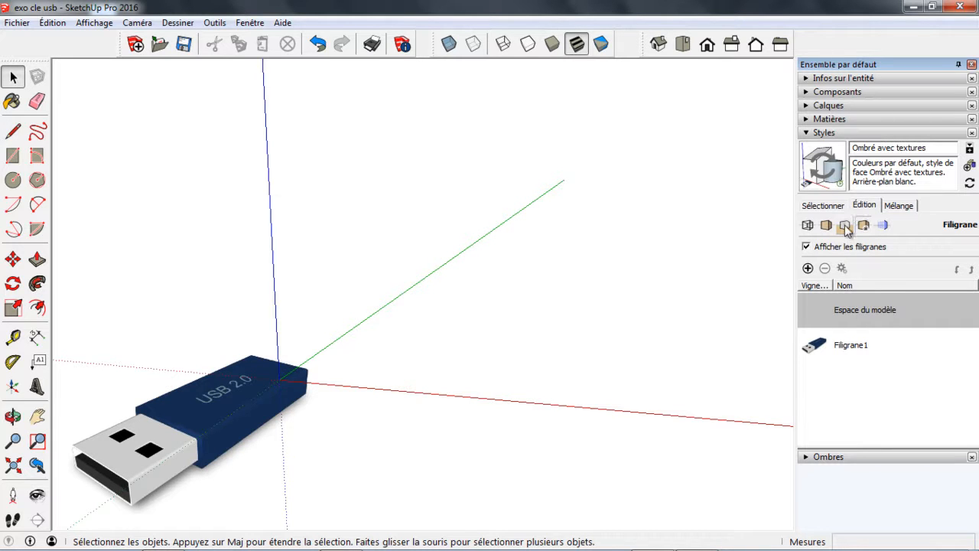
{"action": "left_click", "coordinate": [863, 206]}
{"action": "left_click", "coordinate": [843, 345]}
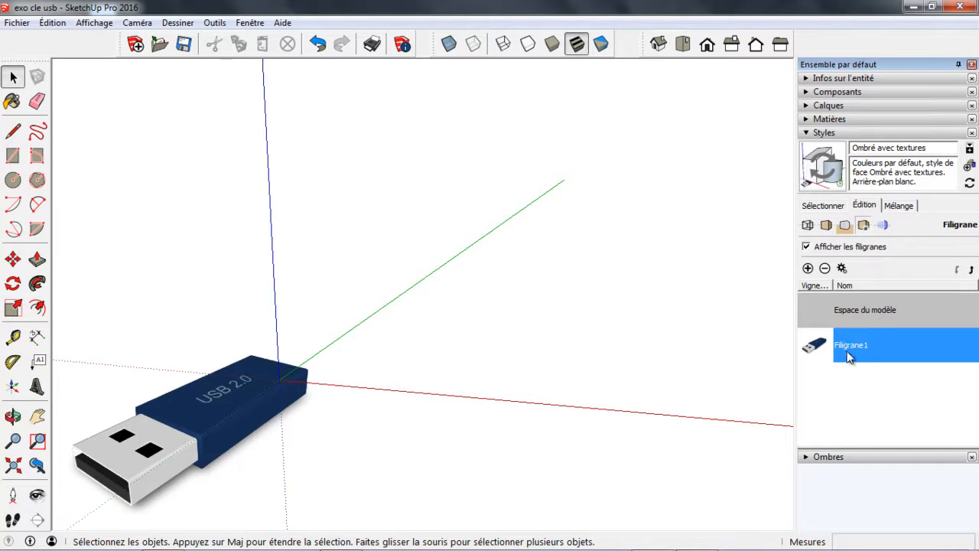
{"action": "left_click", "coordinate": [842, 268]}
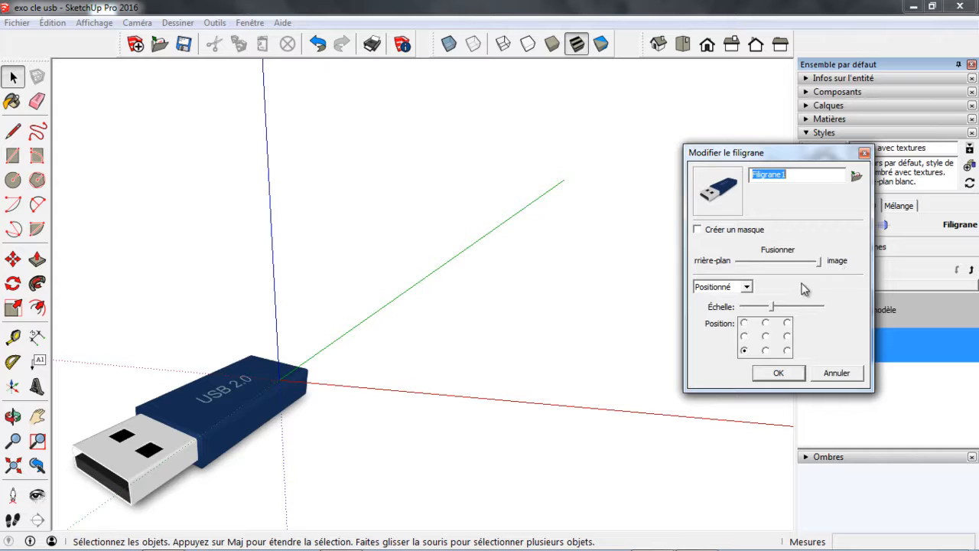
{"action": "left_click_drag", "start_coordinate": [773, 307], "coordinate": [764, 309]}
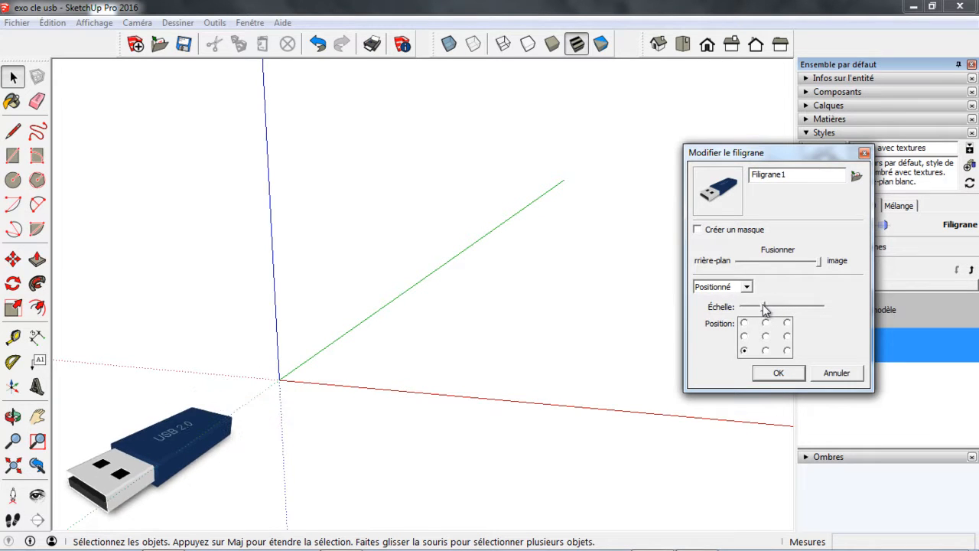
{"action": "left_click", "coordinate": [780, 372]}
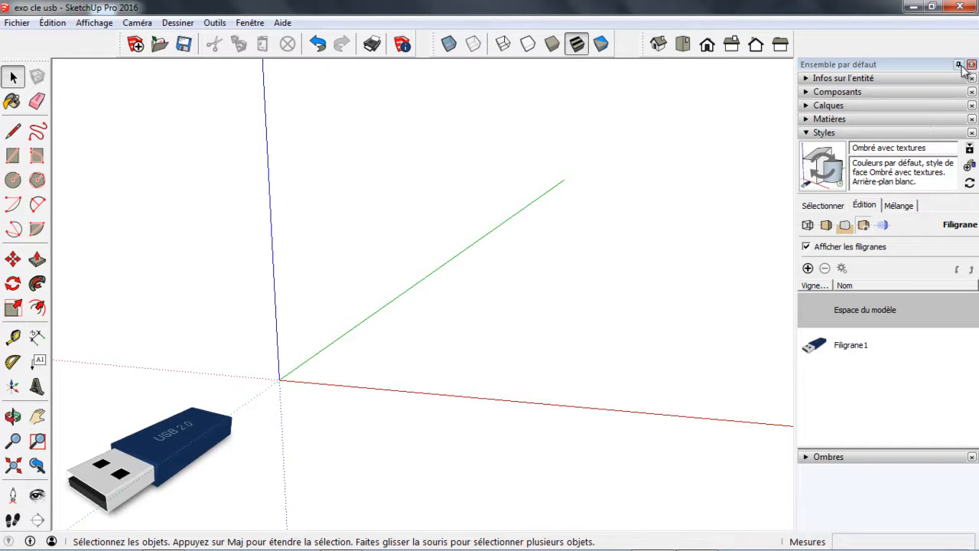
{"action": "left_click", "coordinate": [960, 66]}
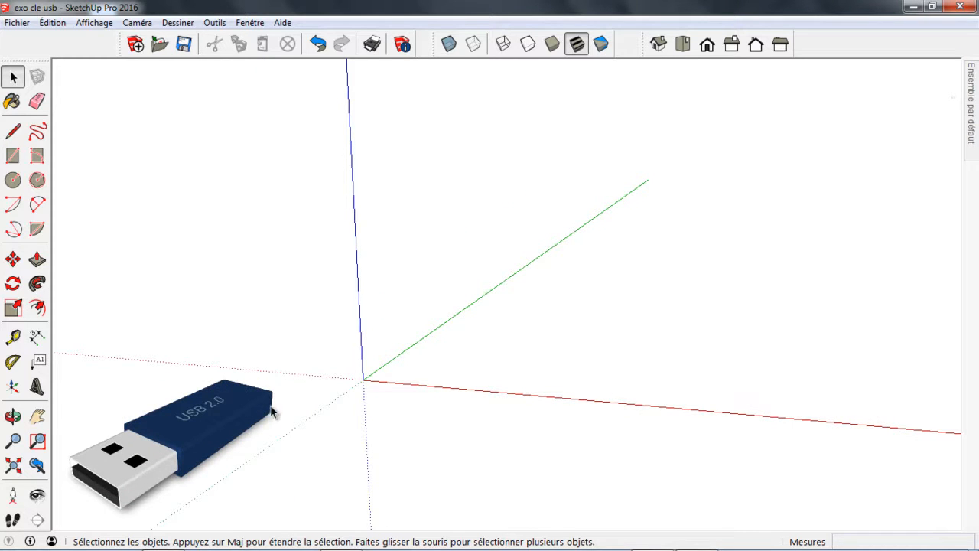
In the top view, draw a 2 cm by 6 cm rectangle starting at the origin, its long side along the green axis
{"action": "left_click", "coordinate": [683, 46]}
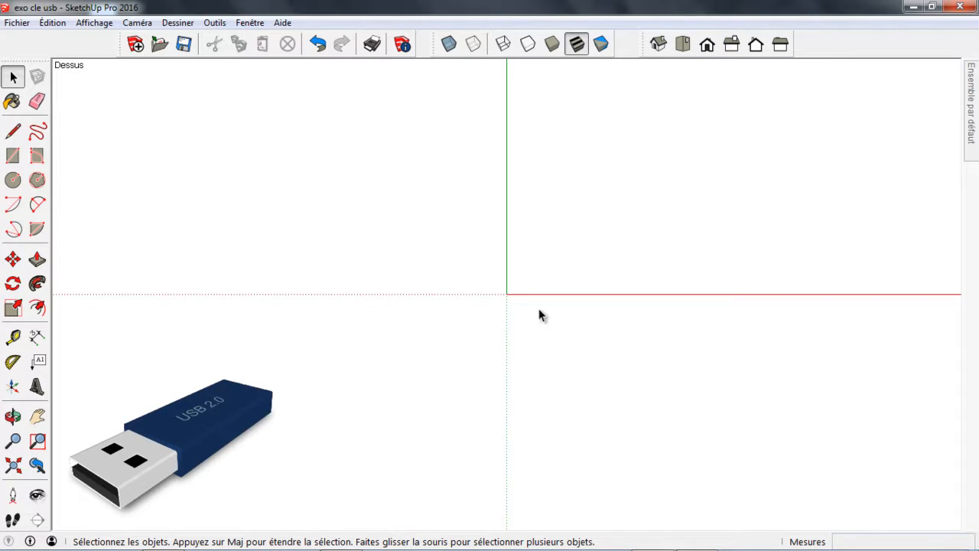
{"action": "left_click", "coordinate": [13, 155]}
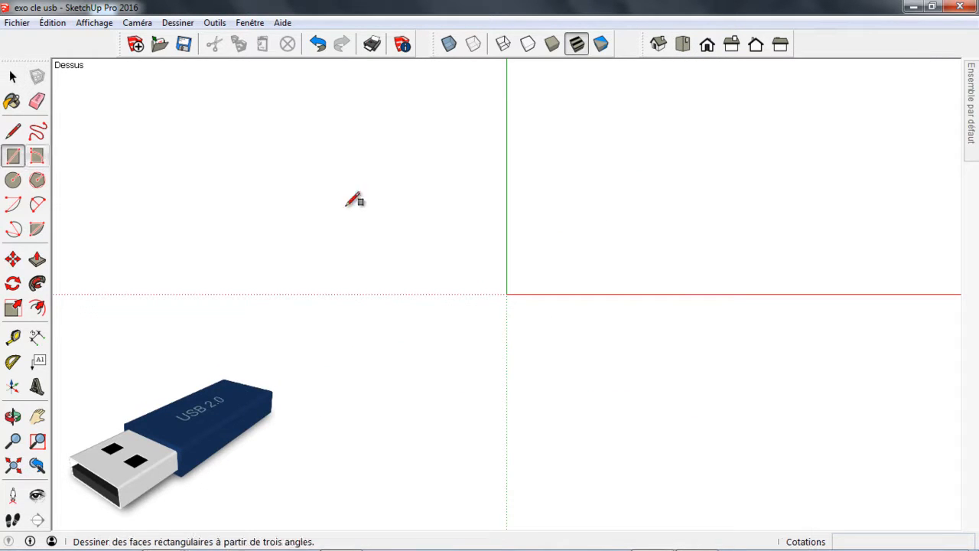
{"action": "left_click", "coordinate": [507, 293]}
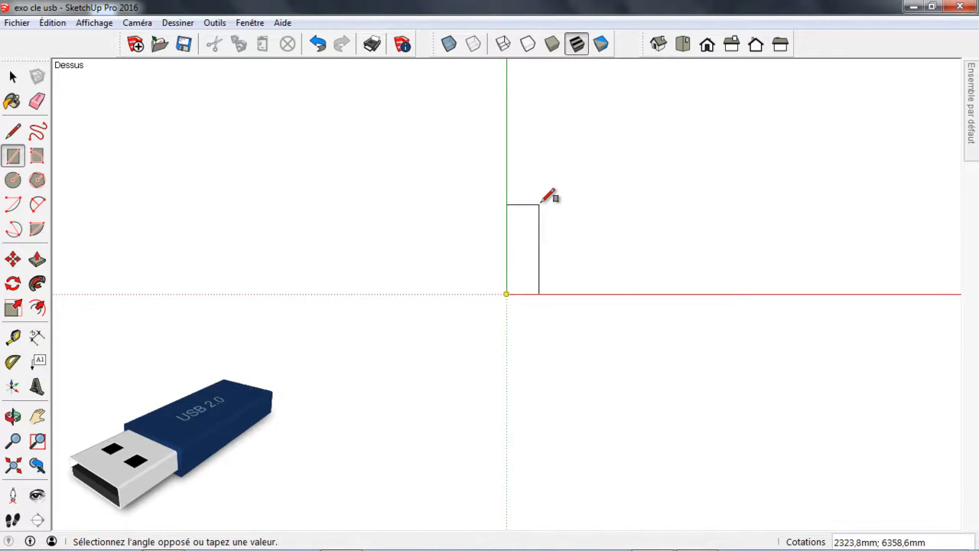
{"action": "scroll", "coordinate": [549, 201], "scroll_direction": "up", "scroll_amount": 4}
{"action": "scroll", "coordinate": [515, 237], "scroll_direction": "down", "scroll_amount": 1}
{"action": "scroll", "coordinate": [514, 262], "scroll_direction": "up", "scroll_amount": 1}
{"action": "scroll", "coordinate": [512, 253], "scroll_direction": "down", "scroll_amount": 1}
{"action": "scroll", "coordinate": [496, 222], "scroll_direction": "up", "scroll_amount": 1}
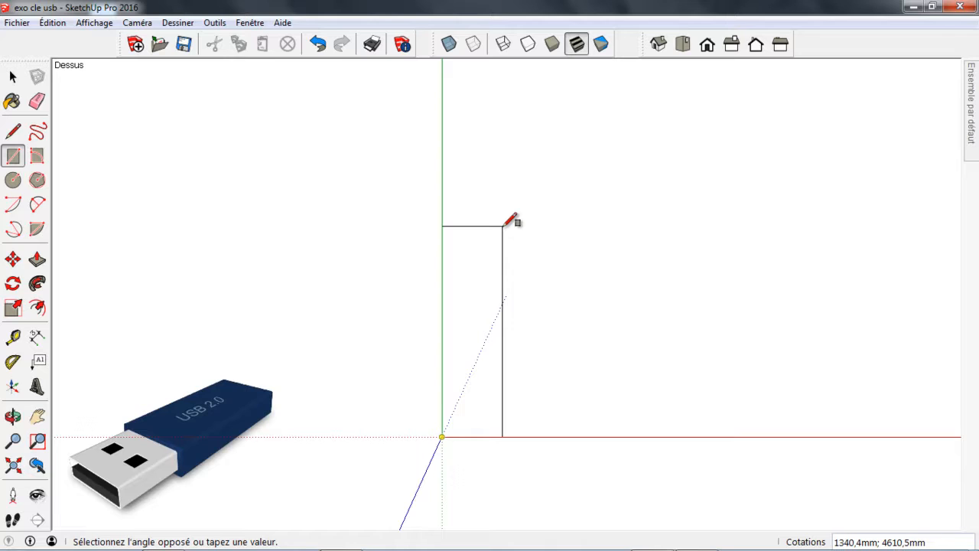
{"action": "type", "text": "2cm;6cm"}
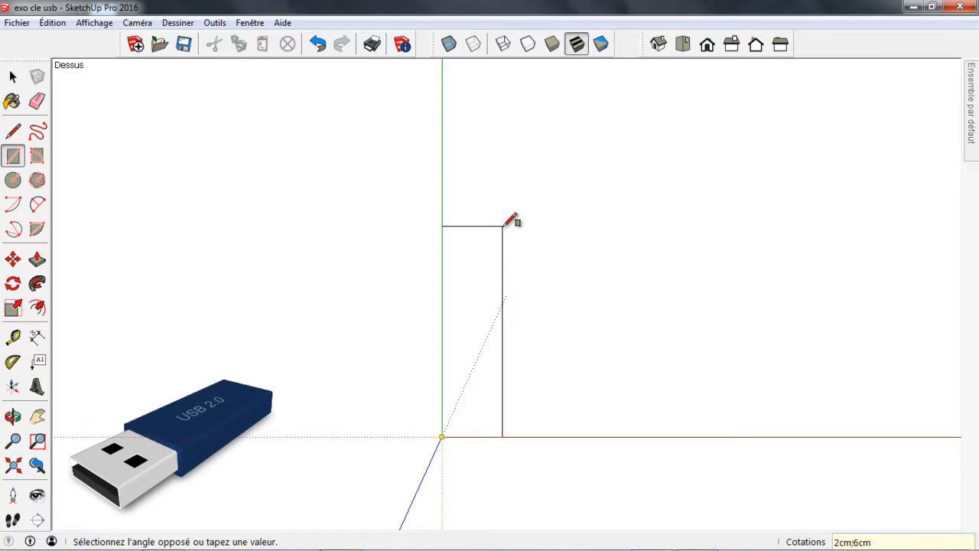
{"action": "key", "text": "Return"}
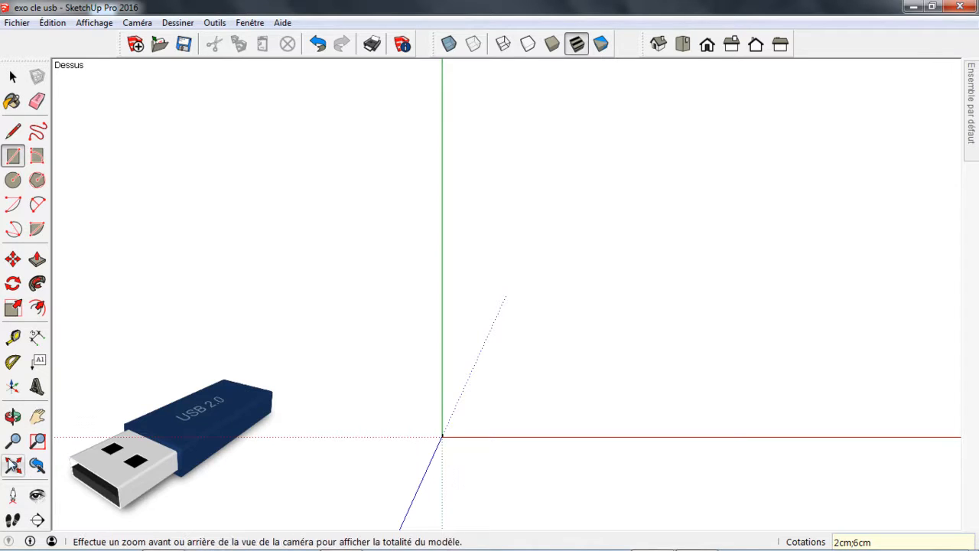
{"action": "left_click", "coordinate": [14, 466]}
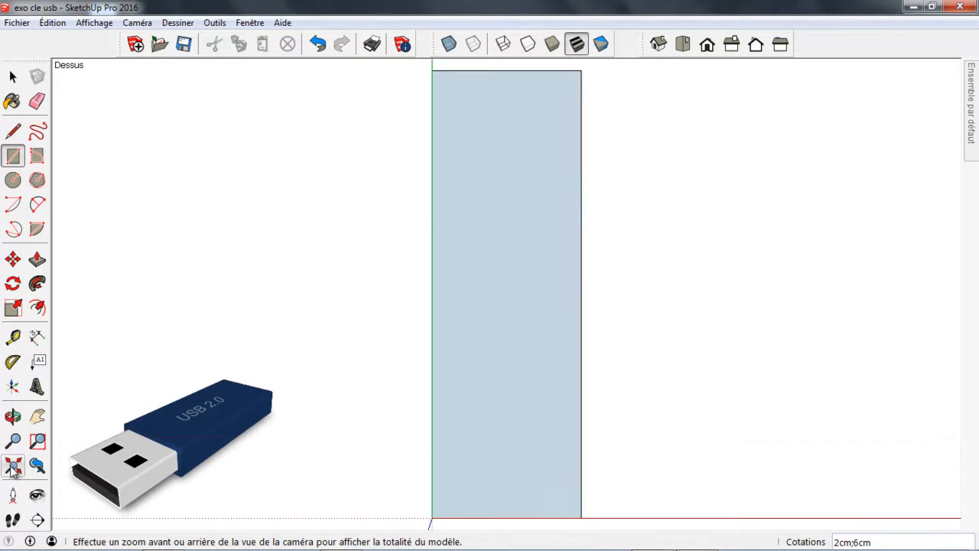
{"action": "scroll", "coordinate": [581, 313], "scroll_direction": "down", "scroll_amount": 2}
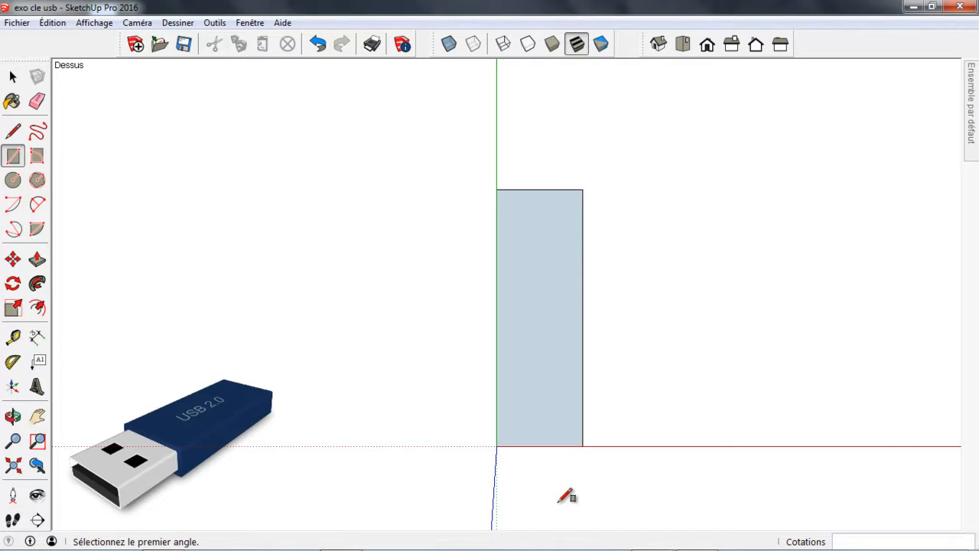
{"action": "scroll", "coordinate": [561, 218], "scroll_direction": "down", "scroll_amount": 1}
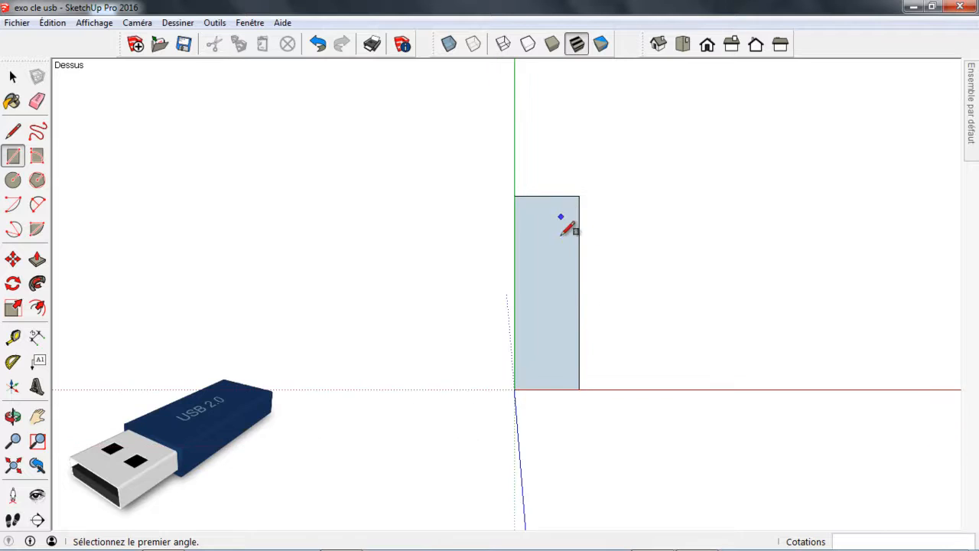
{"action": "scroll", "coordinate": [570, 306], "scroll_direction": "up", "scroll_amount": 1}
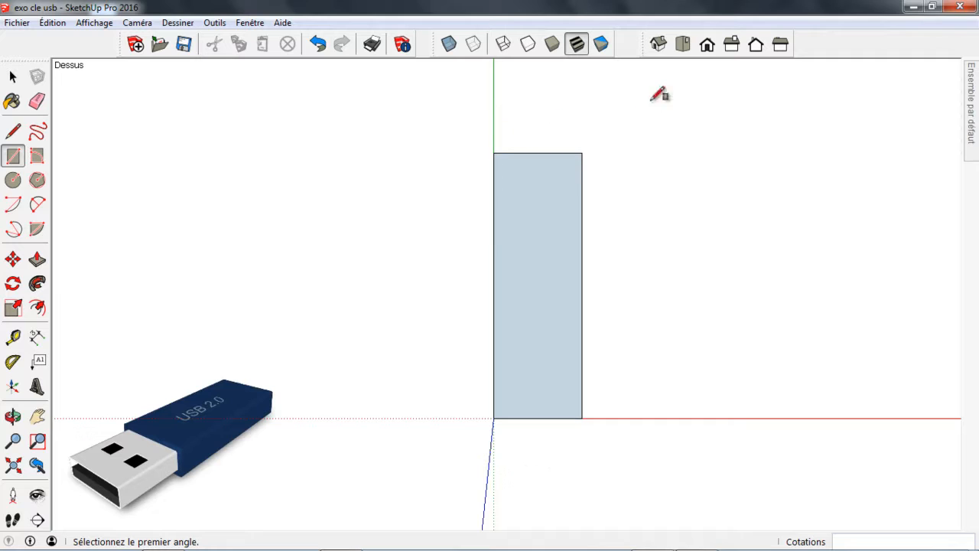
Switch to the isometric view and push/pull the rectangle up by 6 mm
{"action": "left_click", "coordinate": [659, 46]}
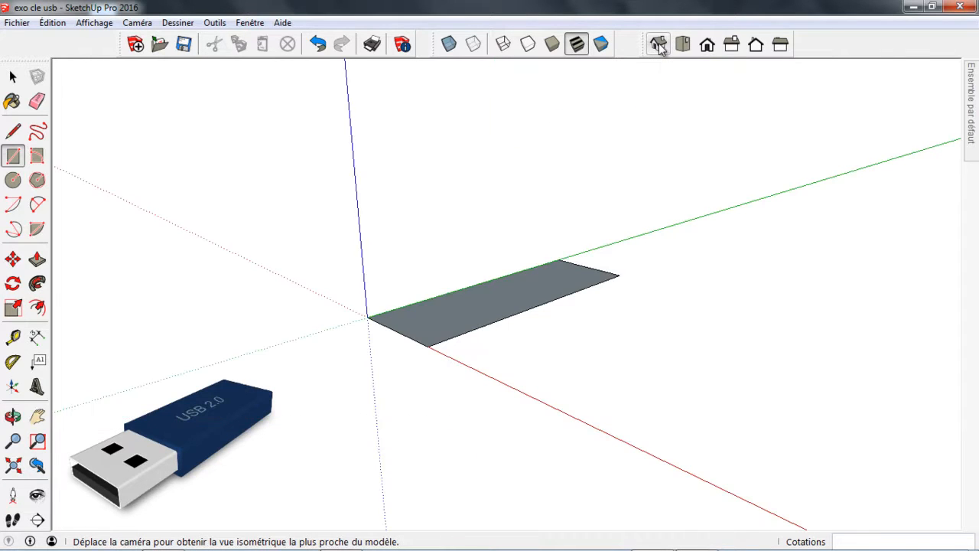
{"action": "left_click", "coordinate": [37, 259]}
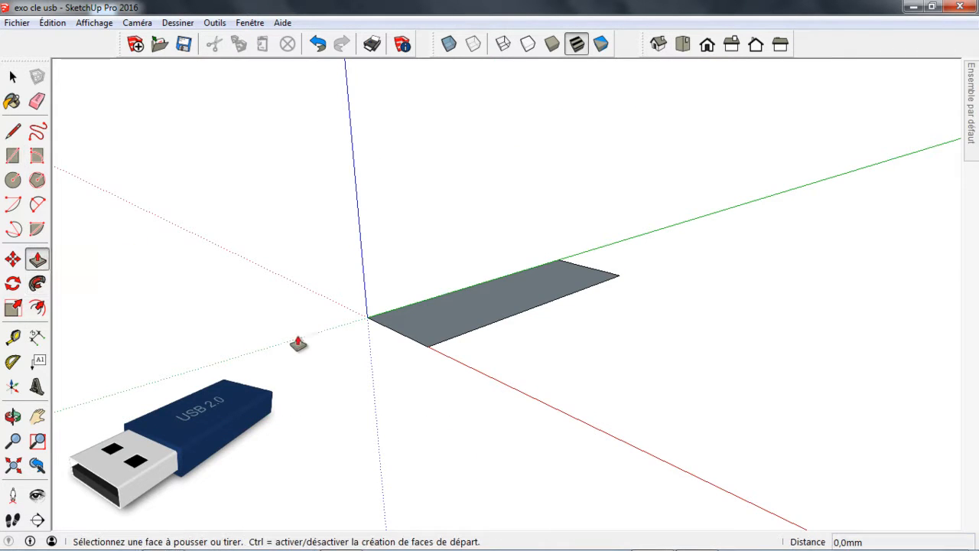
{"action": "scroll", "coordinate": [363, 298], "scroll_direction": "up", "scroll_amount": 2}
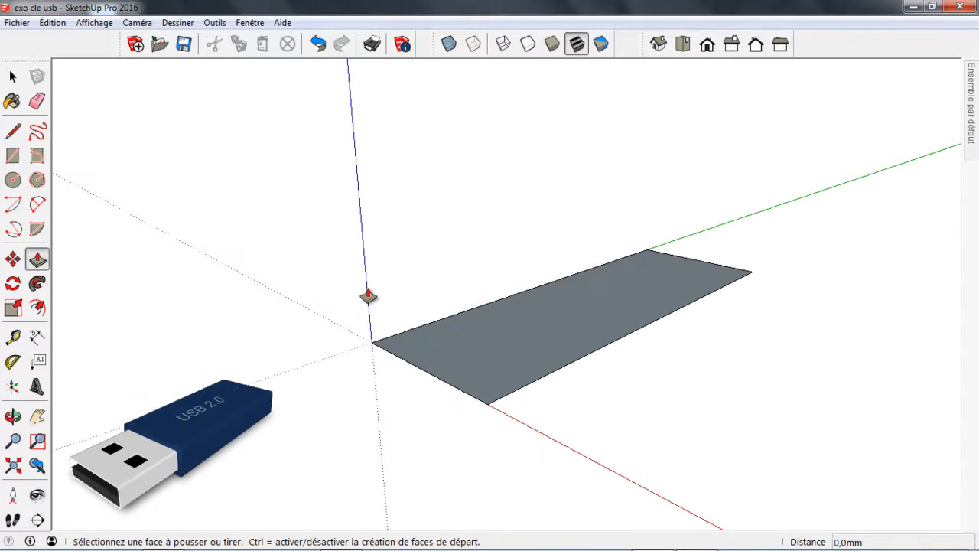
{"action": "left_click", "coordinate": [472, 367]}
{"action": "left_click", "coordinate": [472, 367]}
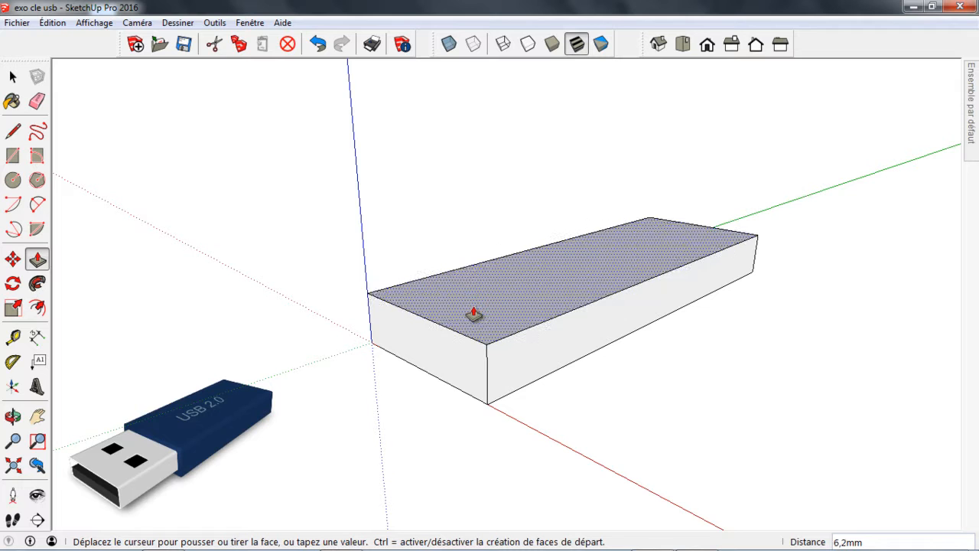
{"action": "key", "text": "Return"}
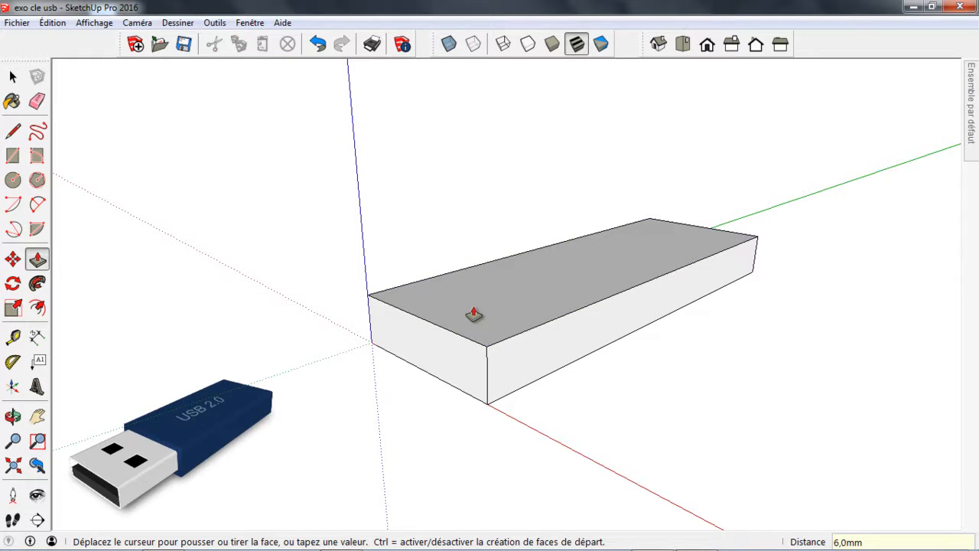
Draw a diagonal line about 0.5 mm long across the front face's upper corner farthest from the blue axis
{"action": "middle_click_drag", "start_coordinate": [262, 405], "coordinate": [306, 372]}
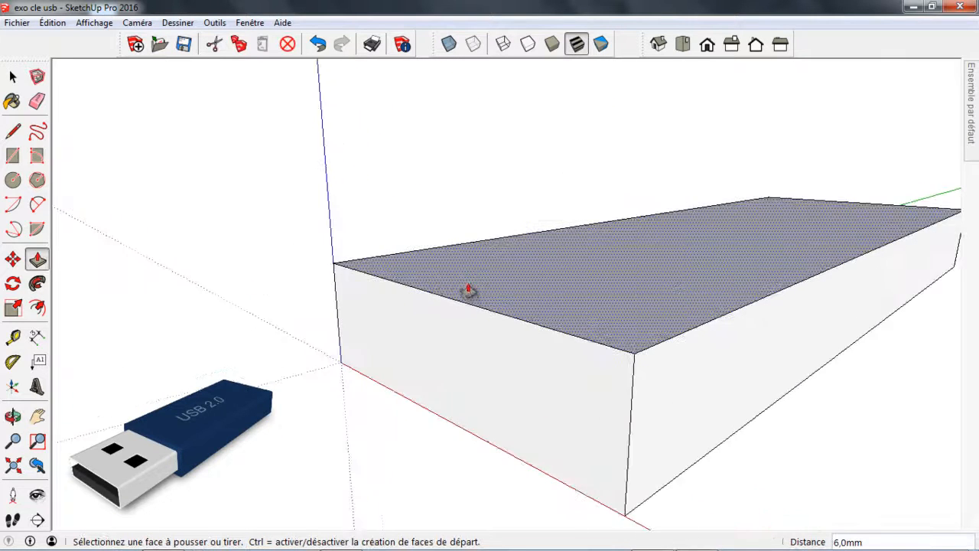
{"action": "scroll", "coordinate": [501, 321], "scroll_direction": "down", "scroll_amount": 3}
{"action": "middle_click_drag", "start_coordinate": [505, 360], "coordinate": [540, 380]}
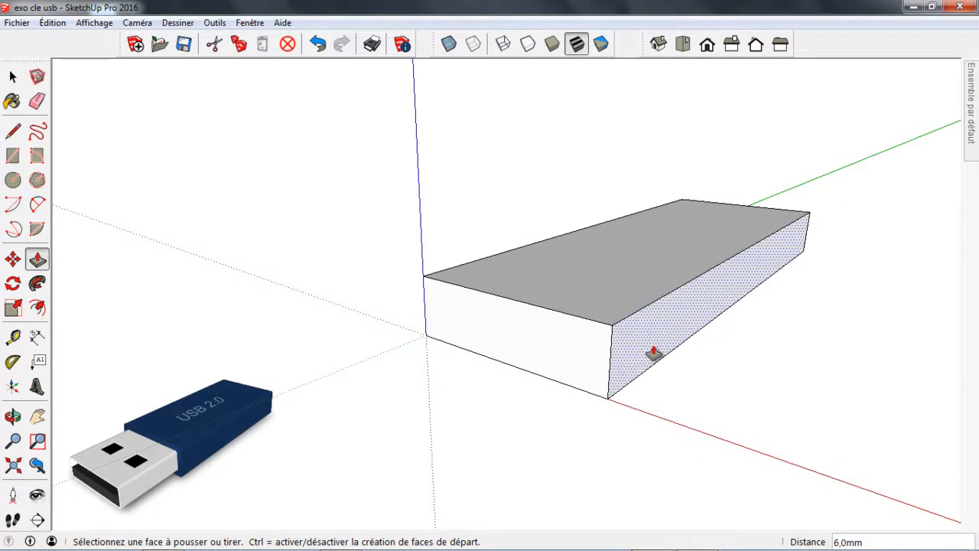
{"action": "middle_click_drag", "start_coordinate": [541, 330], "coordinate": [552, 329]}
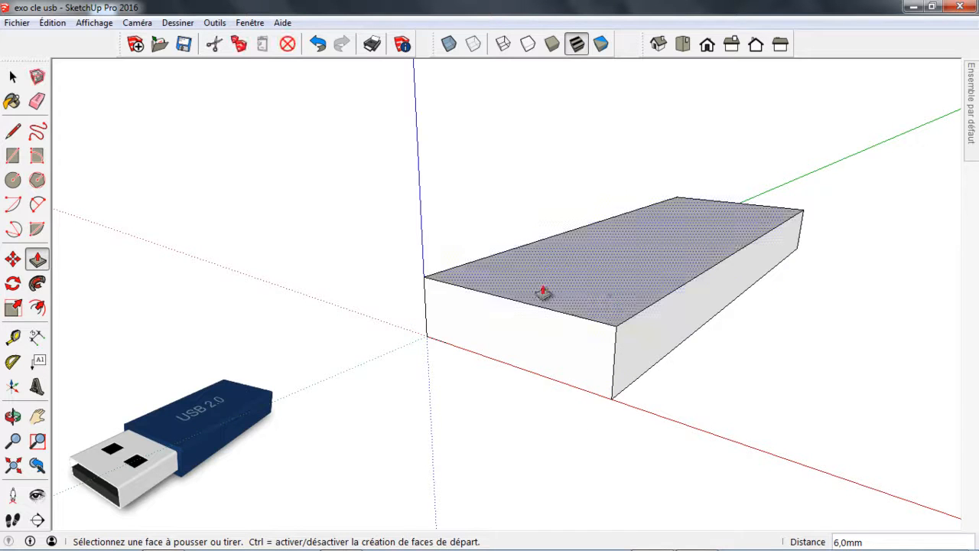
{"action": "middle_click_drag", "start_coordinate": [413, 375], "coordinate": [515, 374]}
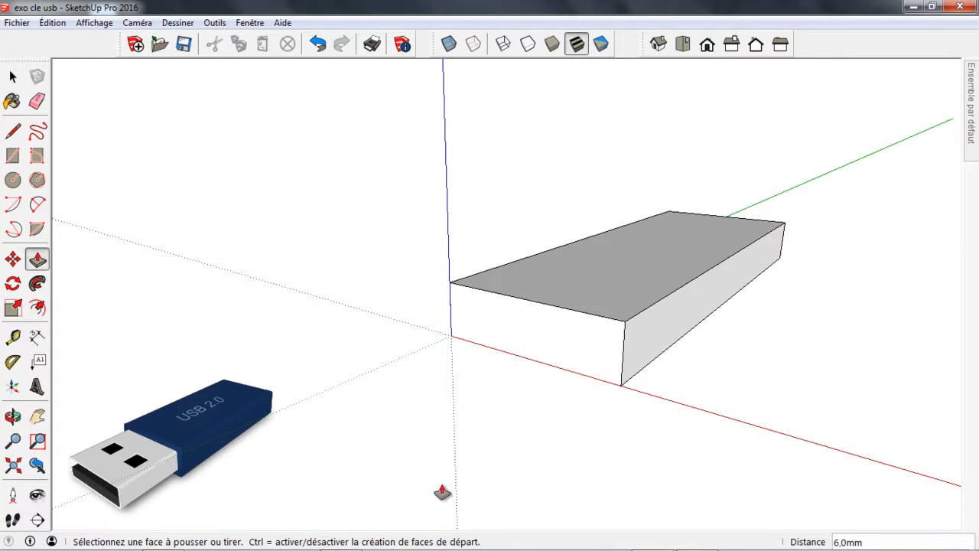
{"action": "scroll", "coordinate": [462, 403], "scroll_direction": "up", "scroll_amount": 1}
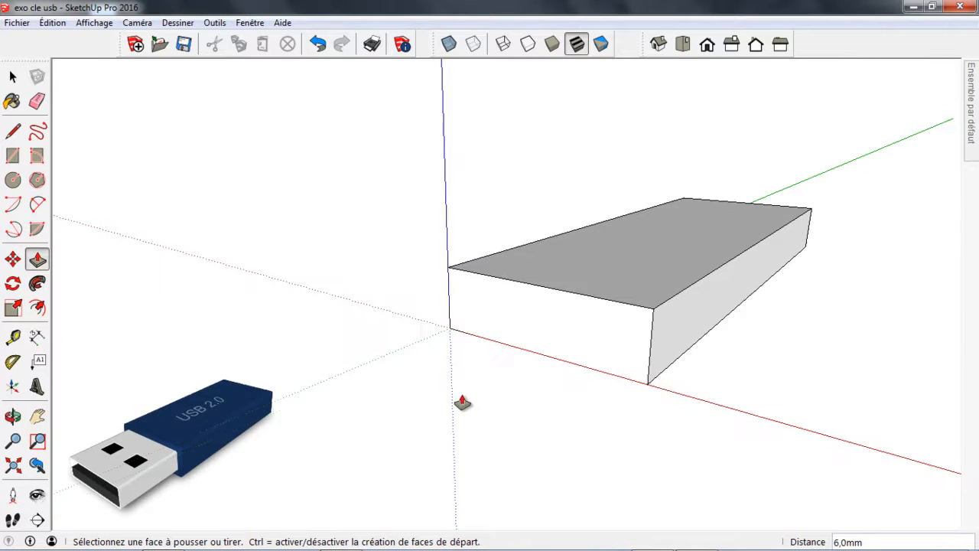
{"action": "middle_click_drag", "start_coordinate": [469, 396], "coordinate": [566, 351]}
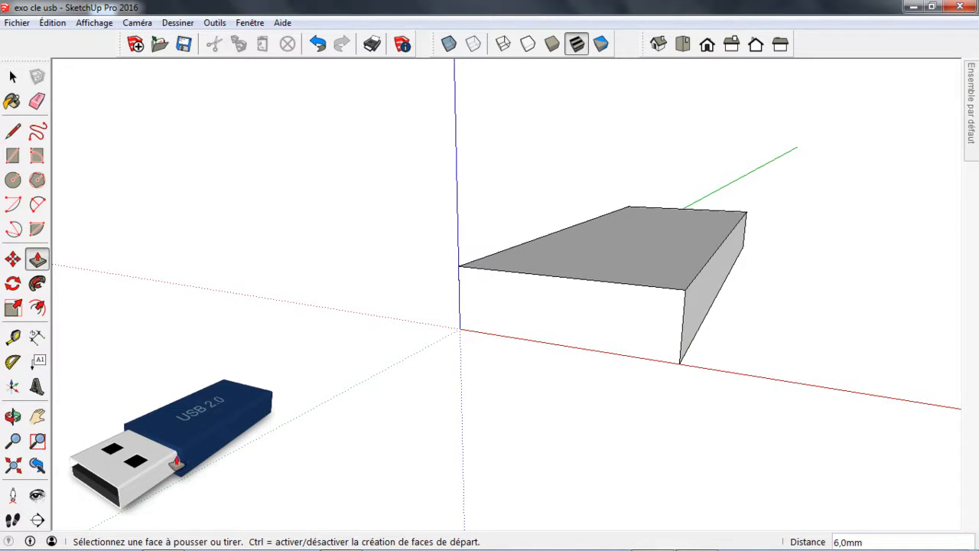
{"action": "scroll", "coordinate": [673, 306], "scroll_direction": "up", "scroll_amount": 5}
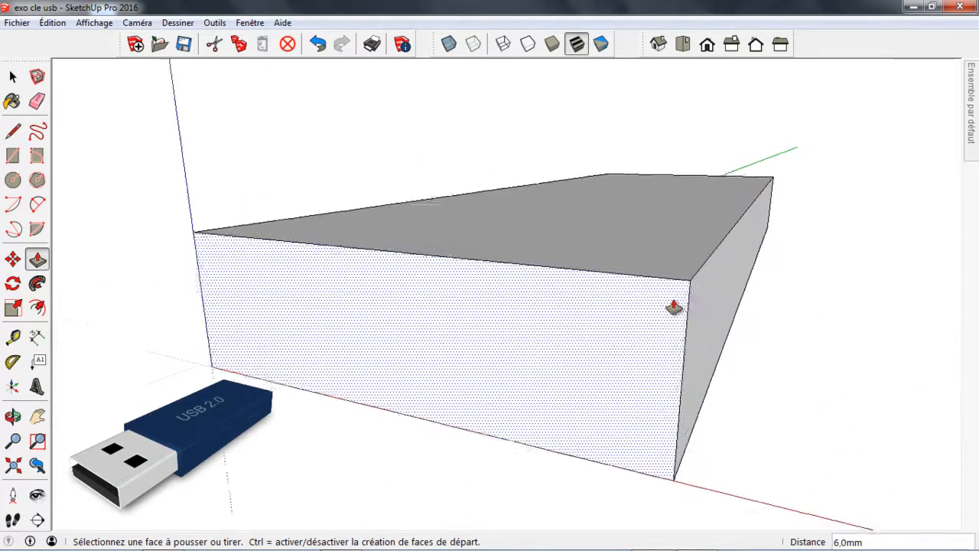
{"action": "scroll", "coordinate": [673, 306], "scroll_direction": "up", "scroll_amount": 2}
{"action": "scroll", "coordinate": [683, 299], "scroll_direction": "up", "scroll_amount": 2}
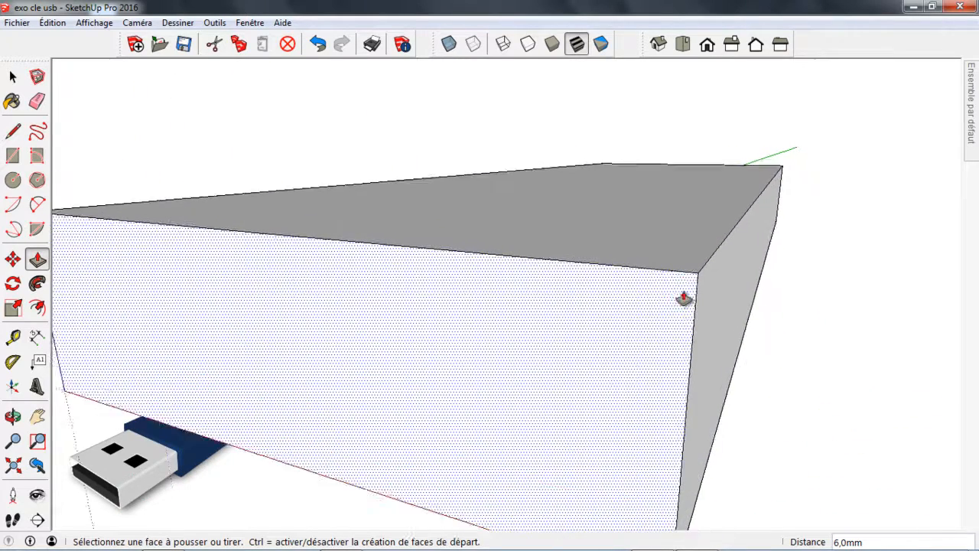
{"action": "scroll", "coordinate": [684, 298], "scroll_direction": "up", "scroll_amount": 2}
{"action": "scroll", "coordinate": [673, 306], "scroll_direction": "down", "scroll_amount": 2}
{"action": "mouse_move", "coordinate": [663, 325]}
{"action": "middle_mouse_down"}
{"action": "mouse_move", "coordinate": [627, 312]}
{"action": "mouse_move", "coordinate": [655, 310]}
{"action": "mouse_move", "coordinate": [695, 280]}
{"action": "mouse_move", "coordinate": [666, 294]}
{"action": "middle_mouse_up"}
{"action": "left_click", "coordinate": [12, 131]}
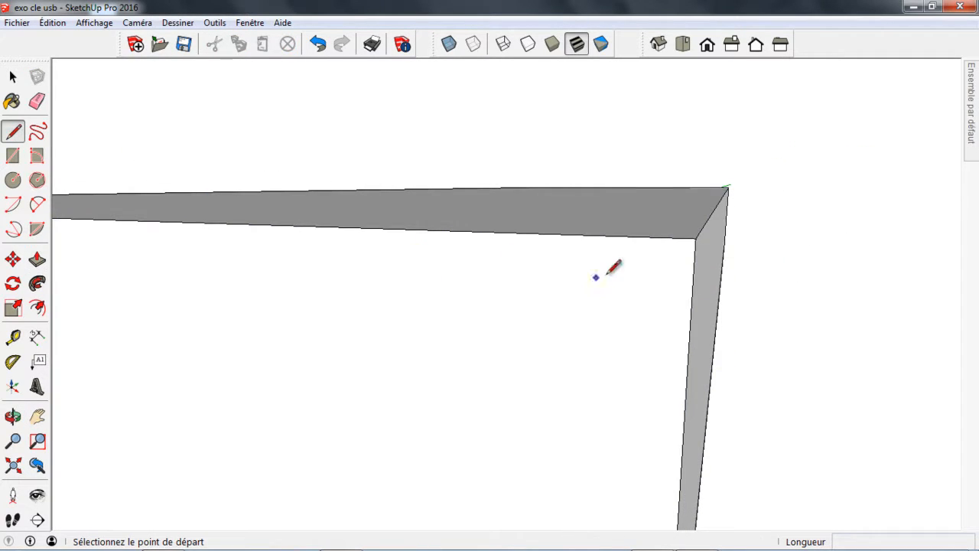
{"action": "left_click", "coordinate": [630, 237]}
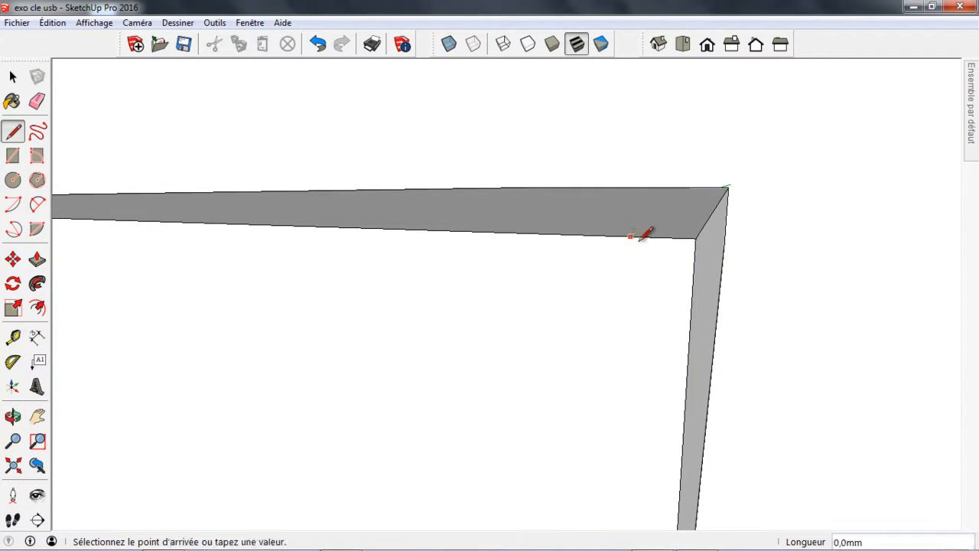
{"action": "left_click", "coordinate": [691, 301]}
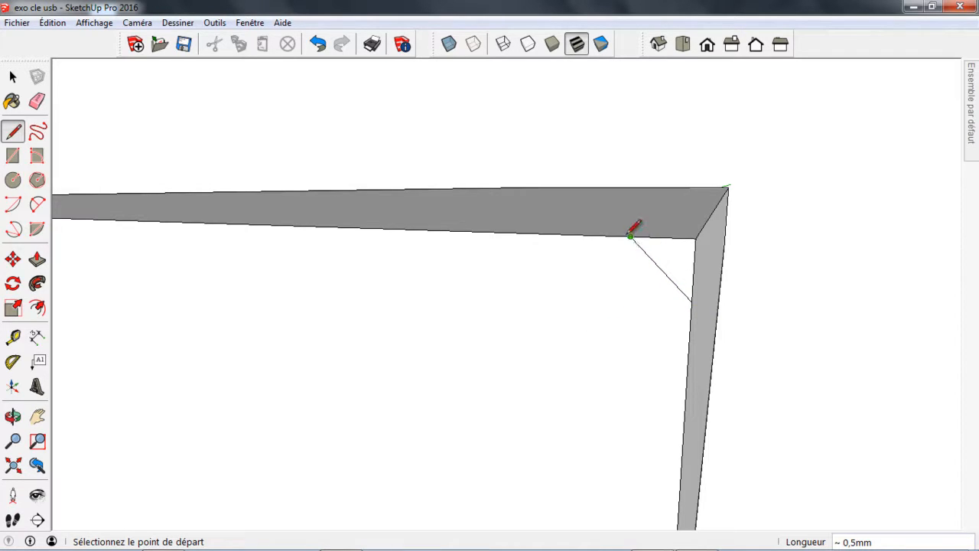
Erase the diagonal line across the front face's upper corner
{"action": "left_click", "coordinate": [37, 101]}
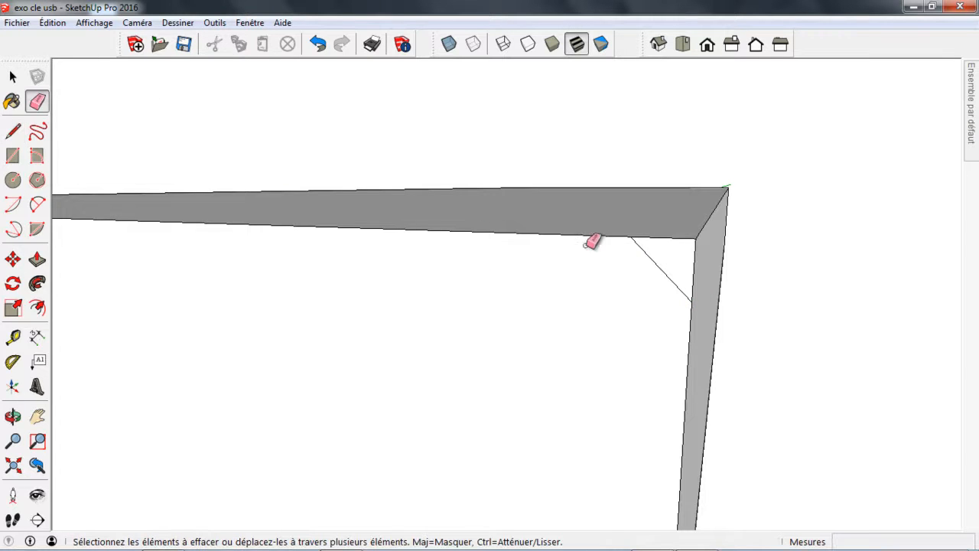
{"action": "left_click", "coordinate": [641, 260]}
Try a two-point arc with a chord of about 0.7 mm across the front face's upper corner and undo it
{"action": "left_click", "coordinate": [37, 204]}
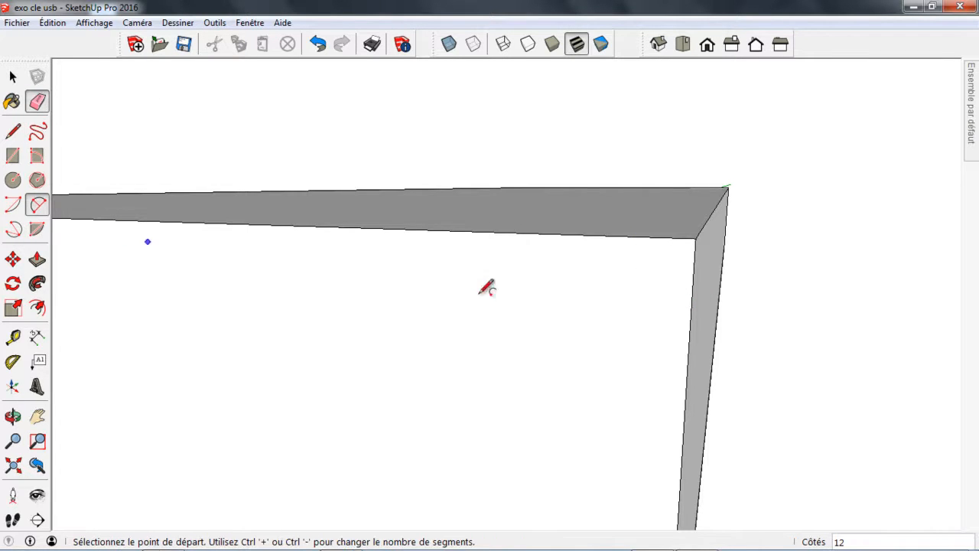
{"action": "left_click", "coordinate": [604, 235]}
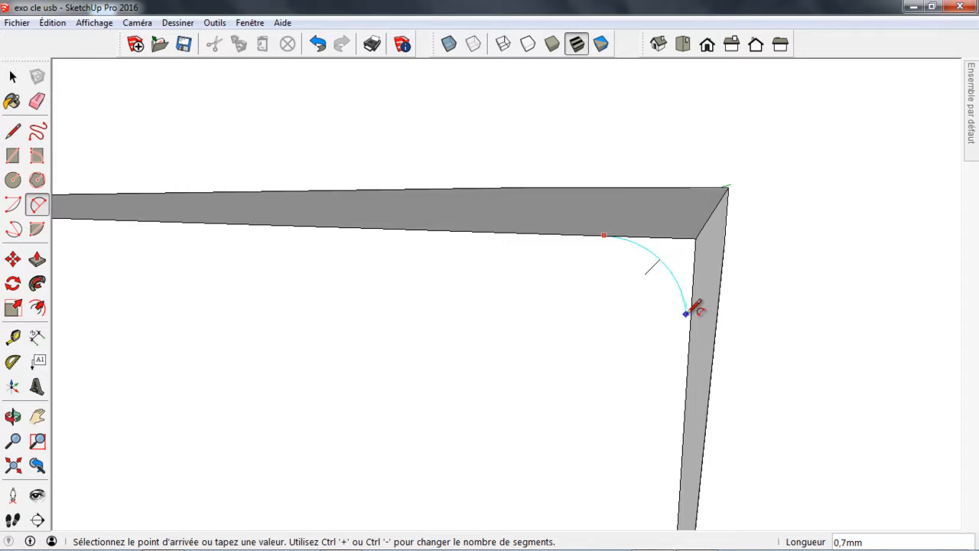
{"action": "left_click", "coordinate": [692, 310]}
{"action": "left_click", "coordinate": [665, 334]}
{"action": "middle_click_drag", "start_coordinate": [673, 329], "coordinate": [393, 299]}
{"action": "key", "text": "ctrl+z"}
{"action": "middle_click_drag", "start_coordinate": [489, 349], "coordinate": [719, 383]}
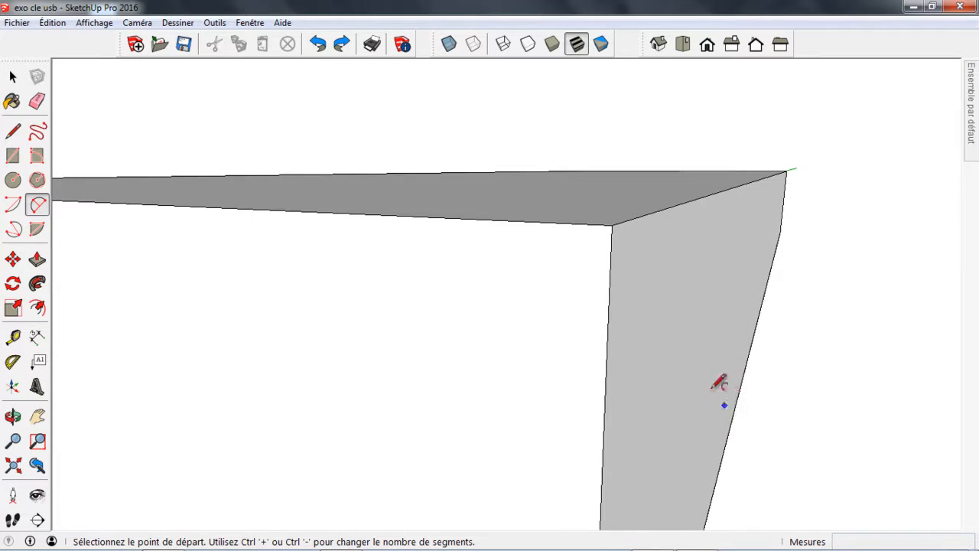
{"action": "left_click", "coordinate": [500, 220]}
{"action": "left_click", "coordinate": [607, 329]}
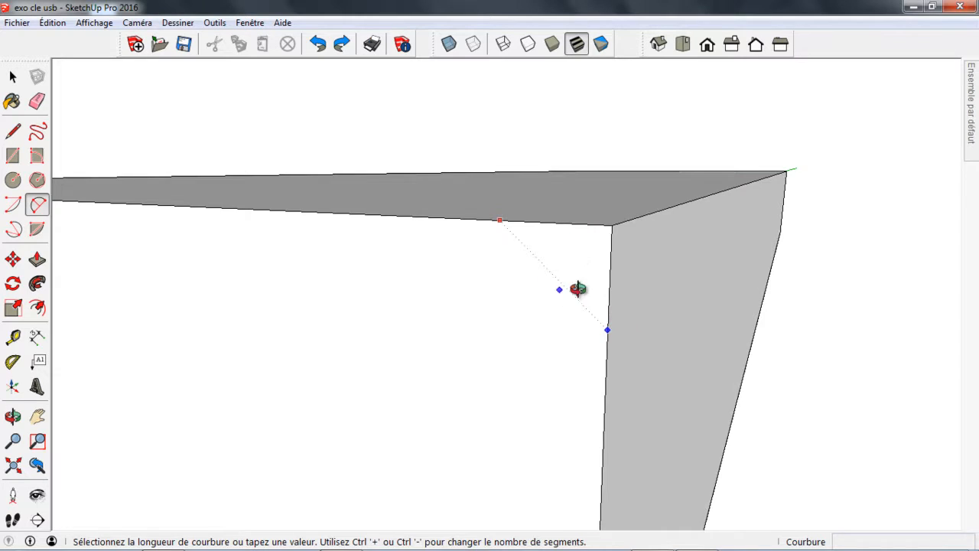
{"action": "scroll", "coordinate": [579, 288], "scroll_direction": "up", "scroll_amount": 5}
{"action": "scroll", "coordinate": [678, 286], "scroll_direction": "down", "scroll_amount": 6}
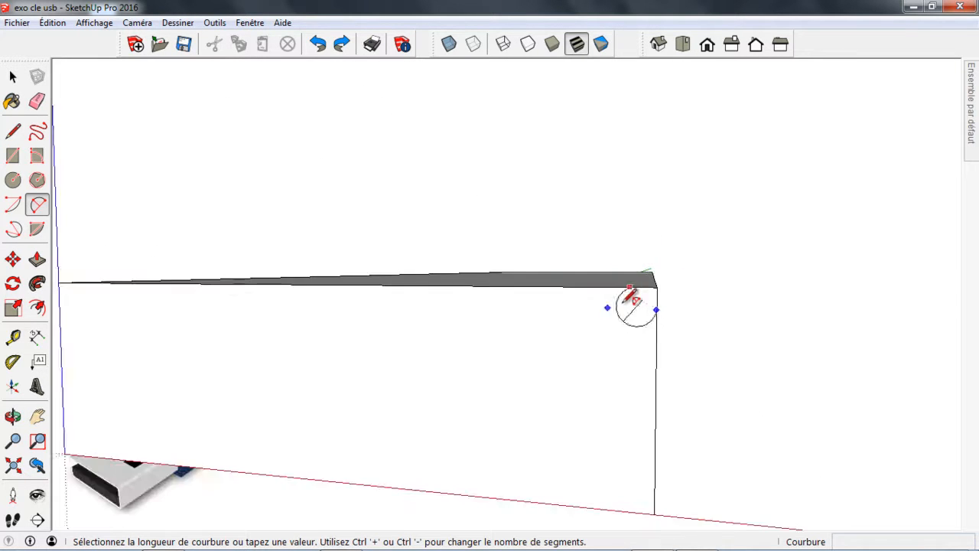
{"action": "scroll", "coordinate": [664, 295], "scroll_direction": "up", "scroll_amount": 4}
{"action": "mouse_move", "coordinate": [680, 259]}
{"action": "middle_mouse_down"}
{"action": "mouse_move", "coordinate": [635, 287]}
{"action": "mouse_move", "coordinate": [618, 277]}
{"action": "mouse_move", "coordinate": [662, 265]}
{"action": "mouse_move", "coordinate": [670, 275]}
{"action": "mouse_move", "coordinate": [615, 323]}
{"action": "middle_mouse_up"}
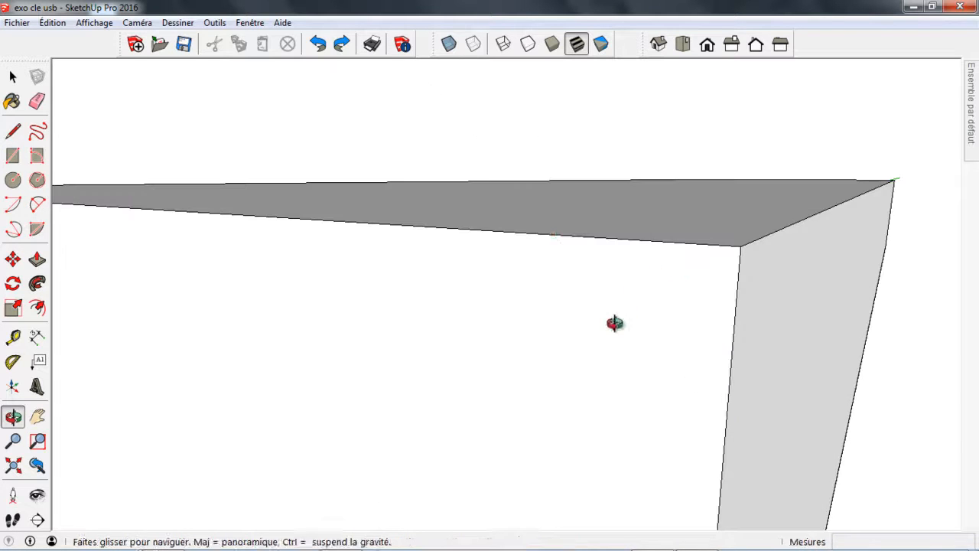
{"action": "key", "text": "Escape"}
Draw a two-point arc rounding the front face's upper corner farthest from the blue axis, between the top and vertical edges
{"action": "scroll", "coordinate": [747, 256], "scroll_direction": "down", "scroll_amount": 4}
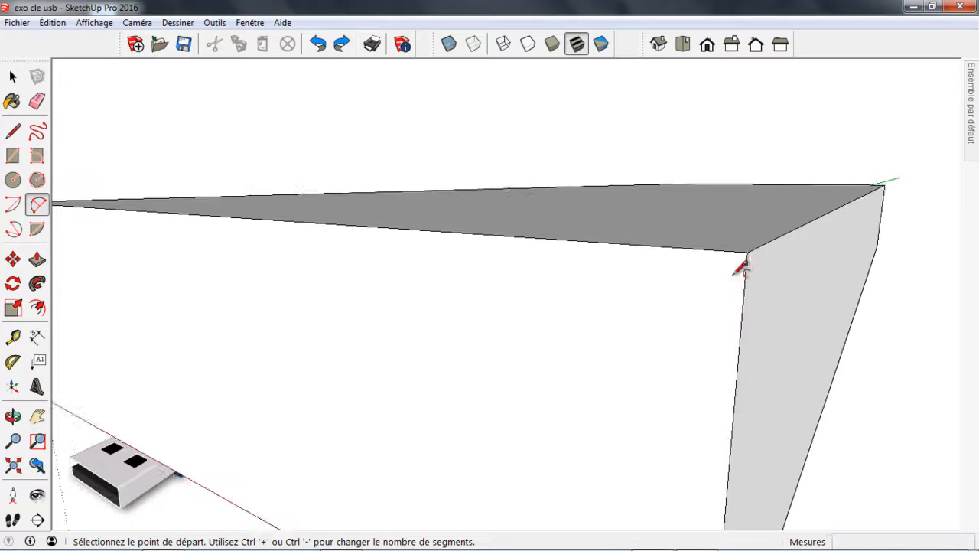
{"action": "left_click", "coordinate": [584, 243]}
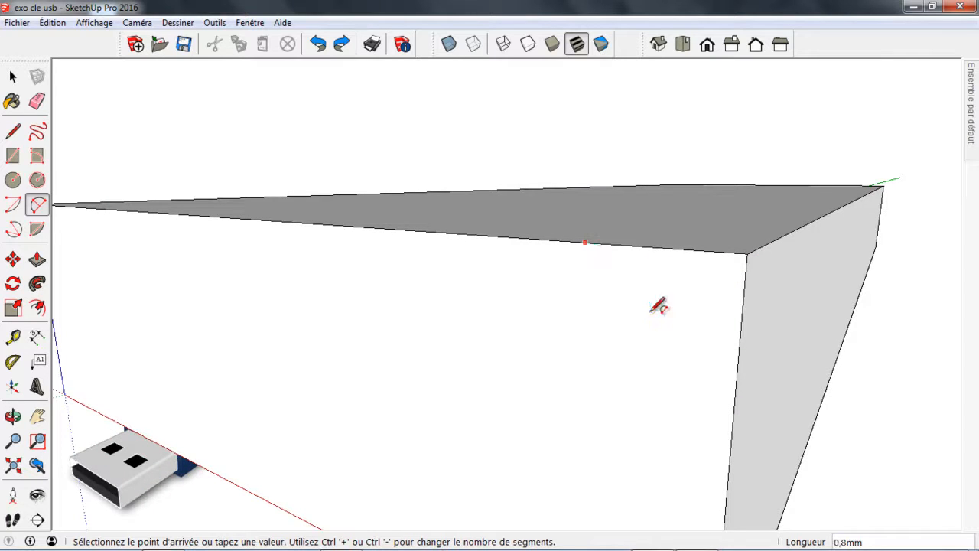
{"action": "left_click", "coordinate": [736, 383]}
{"action": "left_click", "coordinate": [735, 384]}
{"action": "middle_click_drag", "start_coordinate": [603, 393], "coordinate": [594, 339]}
{"action": "scroll", "coordinate": [612, 329], "scroll_direction": "down", "scroll_amount": 3}
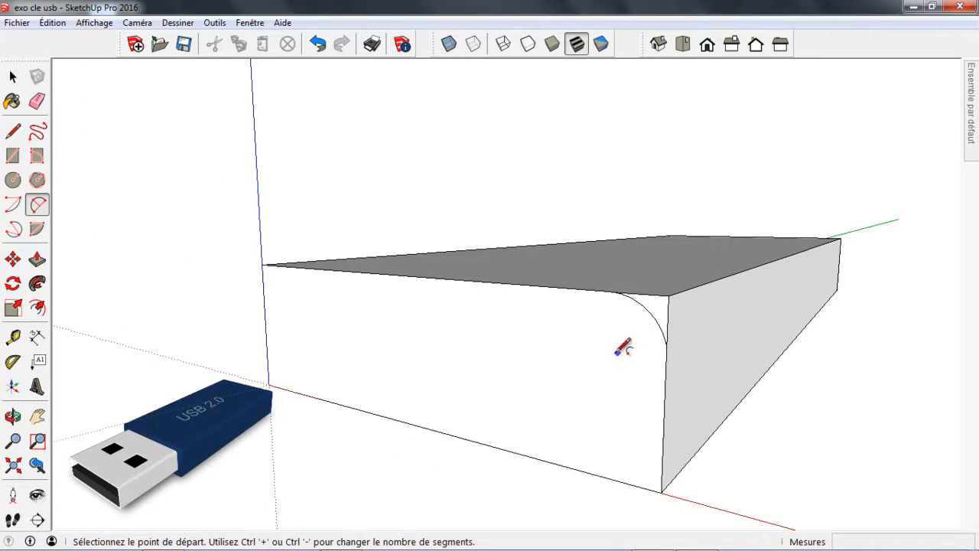
Try pushing the corner face outside the arc back 60 mm along the block, and undo the cut together with the arc
{"action": "left_click", "coordinate": [37, 260]}
{"action": "left_click", "coordinate": [662, 319]}
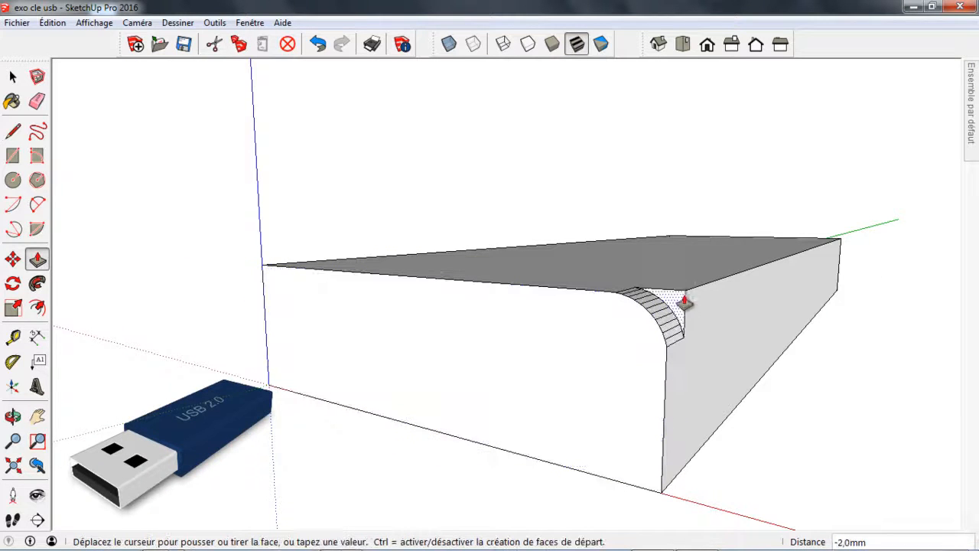
{"action": "left_click", "coordinate": [837, 245]}
{"action": "middle_click_drag", "start_coordinate": [531, 411], "coordinate": [609, 326]}
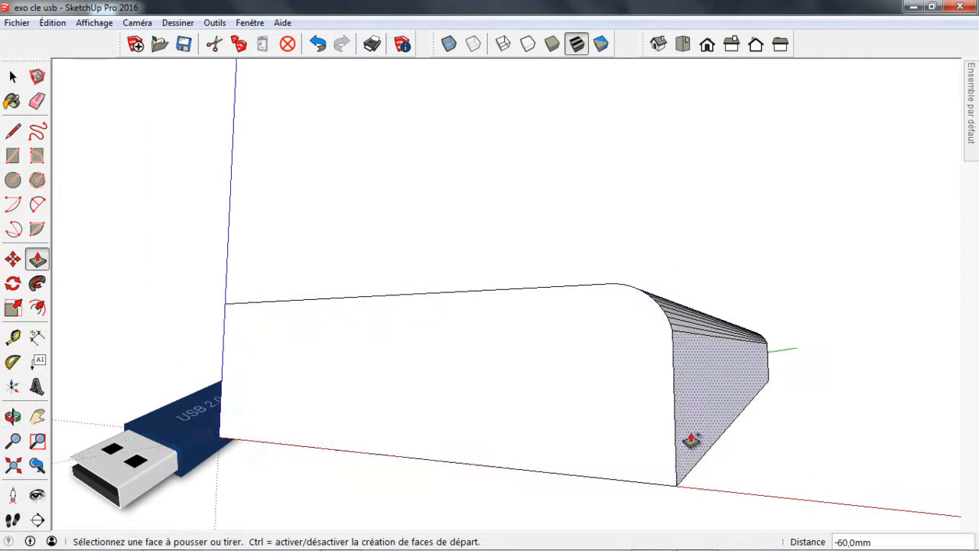
{"action": "key", "text": "ctrl+z"}
{"action": "middle_click_drag", "start_coordinate": [690, 451], "coordinate": [595, 390]}
{"action": "scroll", "coordinate": [645, 343], "scroll_direction": "up", "scroll_amount": 5}
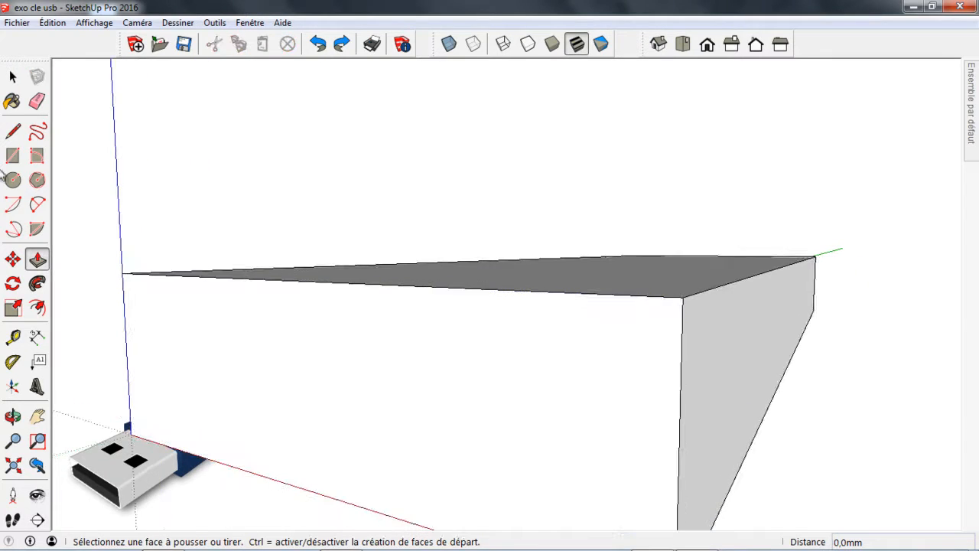
Draw a 0.3 mm line along the front face's top edge, starting at the upper corner farthest from the blue axis
{"action": "left_click", "coordinate": [13, 131]}
{"action": "scroll", "coordinate": [467, 409], "scroll_direction": "down", "scroll_amount": 3}
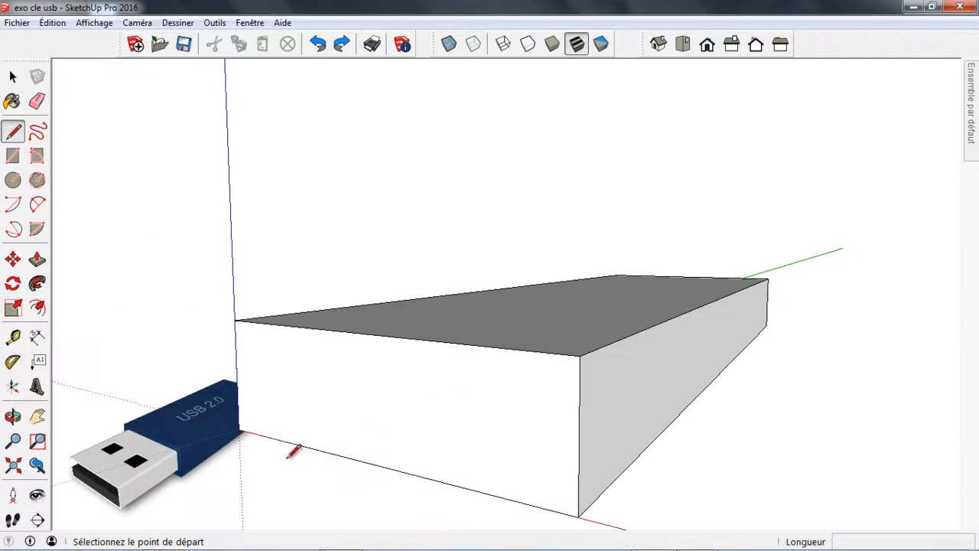
{"action": "middle_click_drag", "start_coordinate": [540, 389], "coordinate": [596, 356]}
{"action": "scroll", "coordinate": [596, 355], "scroll_direction": "up", "scroll_amount": 4}
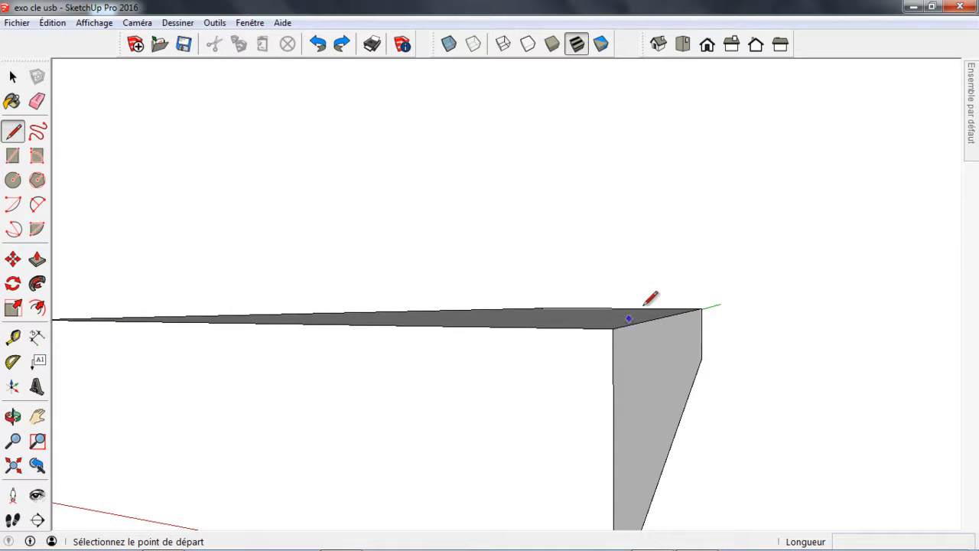
{"action": "scroll", "coordinate": [602, 322], "scroll_direction": "down", "scroll_amount": 3}
{"action": "scroll", "coordinate": [613, 312], "scroll_direction": "up", "scroll_amount": 5}
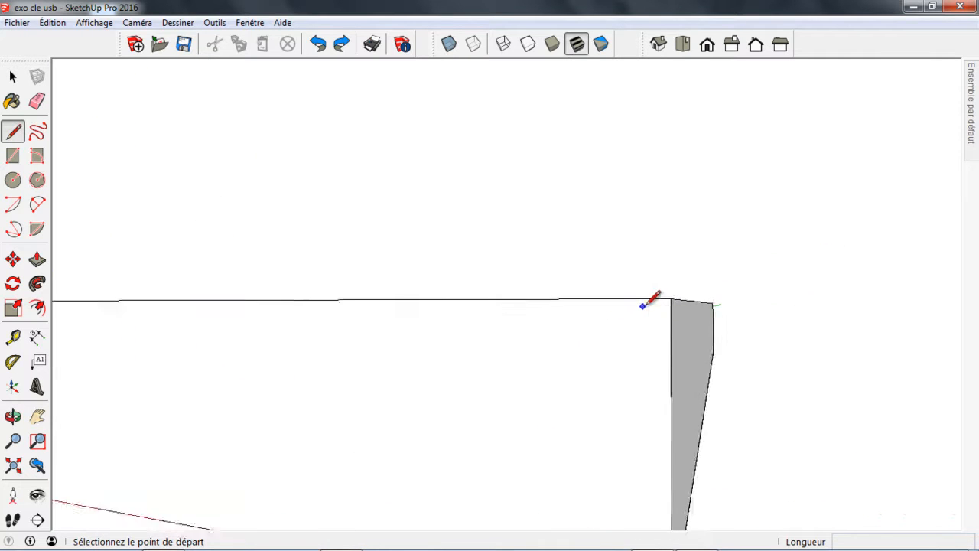
{"action": "middle_click_drag", "start_coordinate": [663, 312], "coordinate": [630, 361]}
{"action": "scroll", "coordinate": [659, 308], "scroll_direction": "up", "scroll_amount": 2}
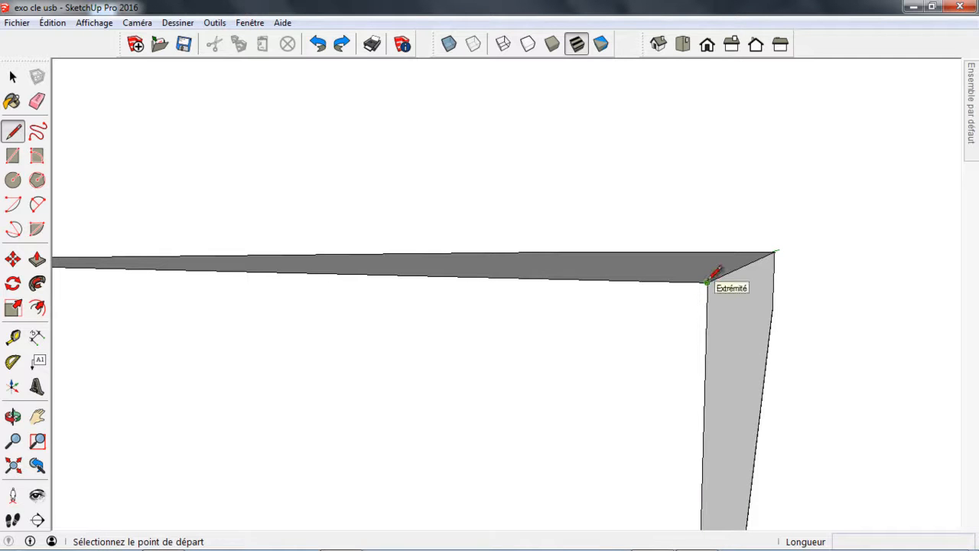
{"action": "scroll", "coordinate": [708, 281], "scroll_direction": "down", "scroll_amount": 3}
{"action": "scroll", "coordinate": [708, 280], "scroll_direction": "up", "scroll_amount": 3}
{"action": "scroll", "coordinate": [708, 280], "scroll_direction": "up", "scroll_amount": 1}
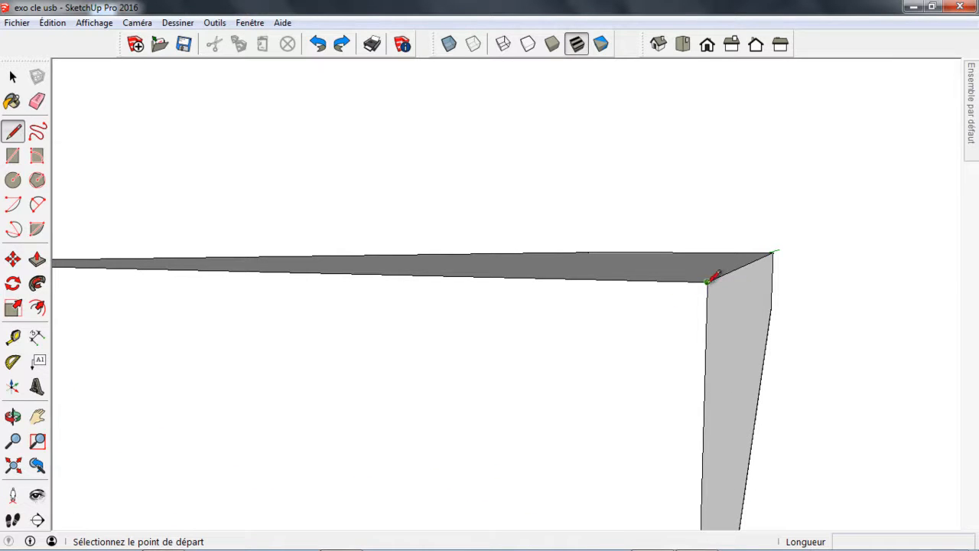
{"action": "left_click", "coordinate": [709, 281]}
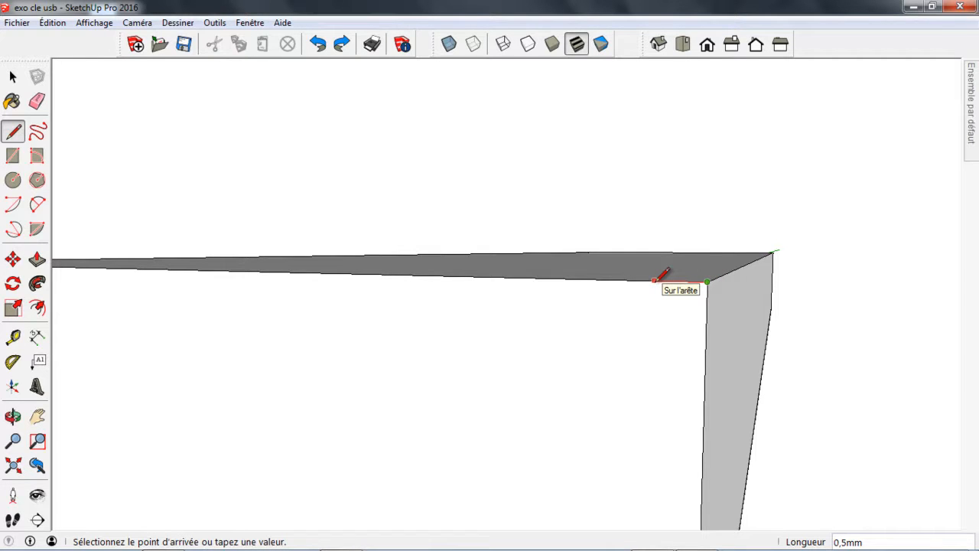
{"action": "scroll", "coordinate": [655, 280], "scroll_direction": "down", "scroll_amount": 3}
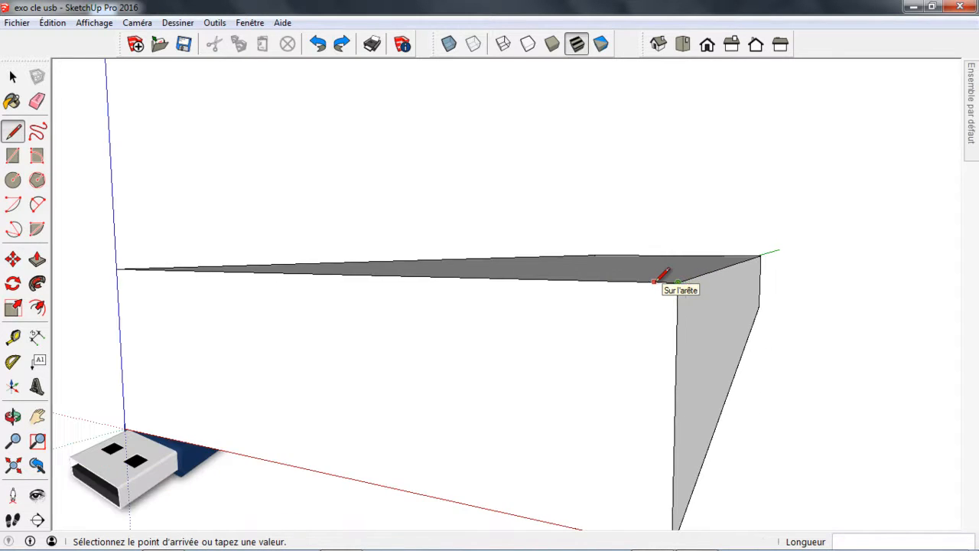
{"action": "scroll", "coordinate": [654, 280], "scroll_direction": "up", "scroll_amount": 2}
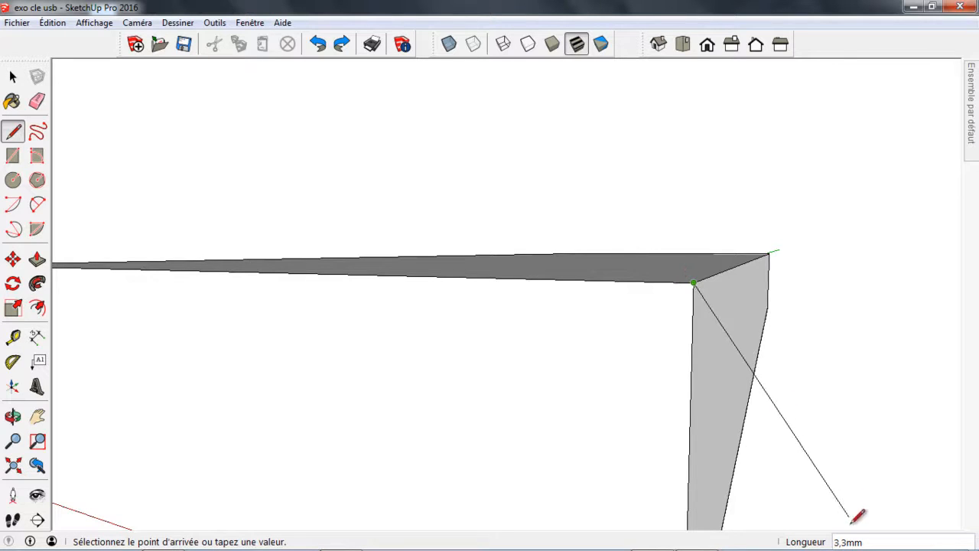
{"action": "left_click", "coordinate": [674, 281]}
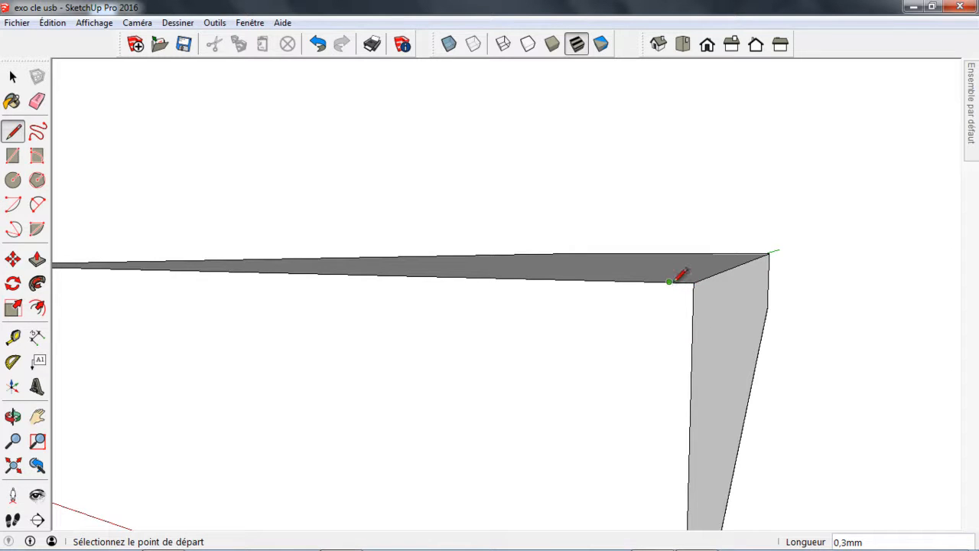
Try a diagonal line about 0.4 mm long from the 0.3 mm point on the top edge to the vertical edge
{"action": "left_click", "coordinate": [670, 281]}
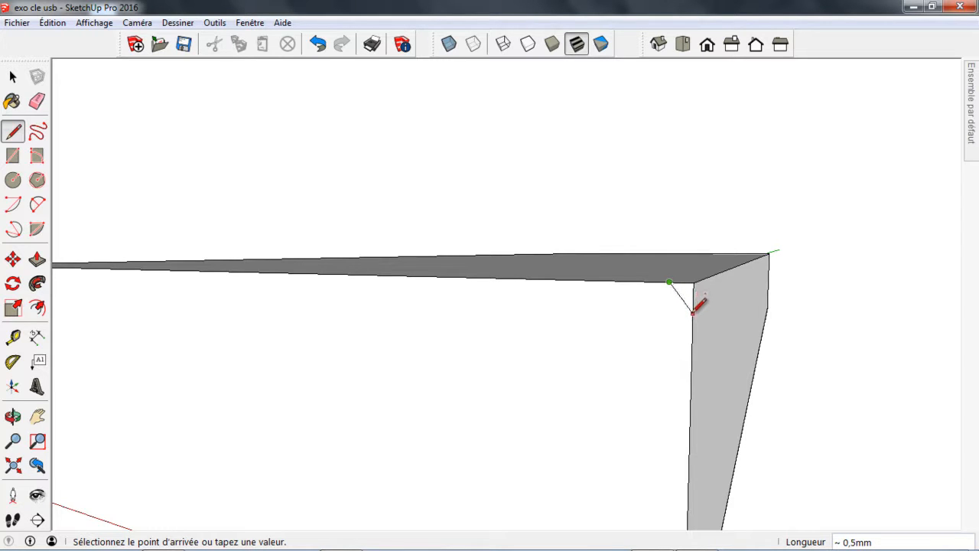
{"action": "left_click", "coordinate": [693, 303]}
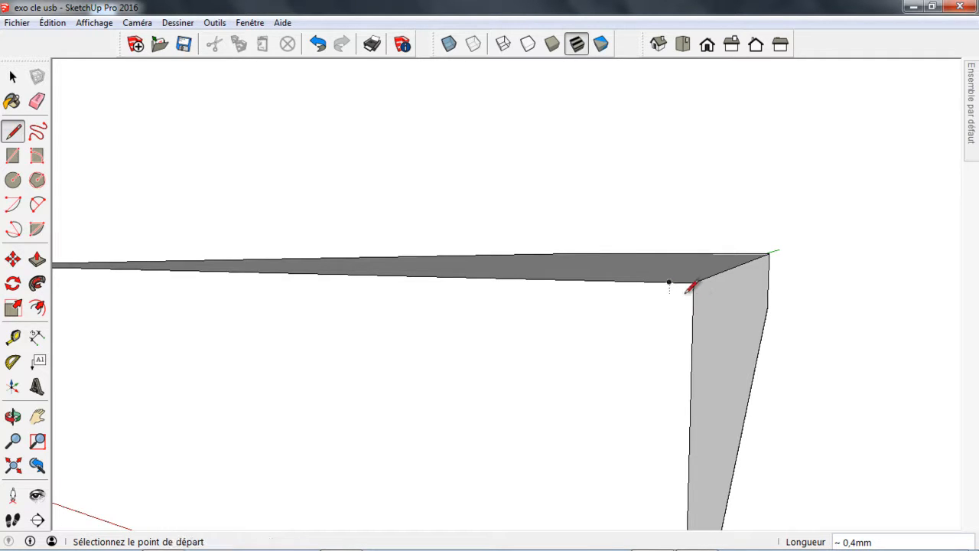
Draw a short line from the same corner down the front face's vertical edge
{"action": "scroll", "coordinate": [691, 287], "scroll_direction": "up", "scroll_amount": 4}
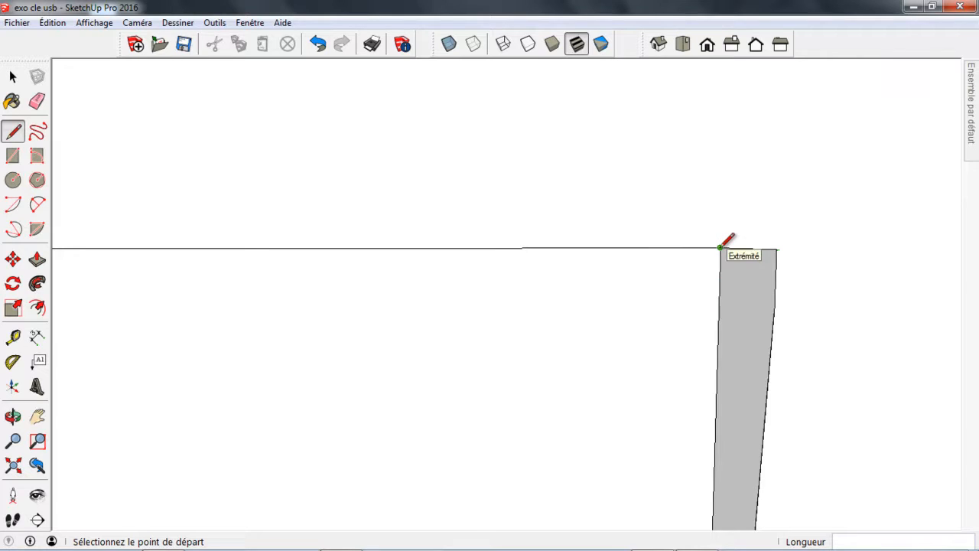
{"action": "left_click", "coordinate": [721, 247]}
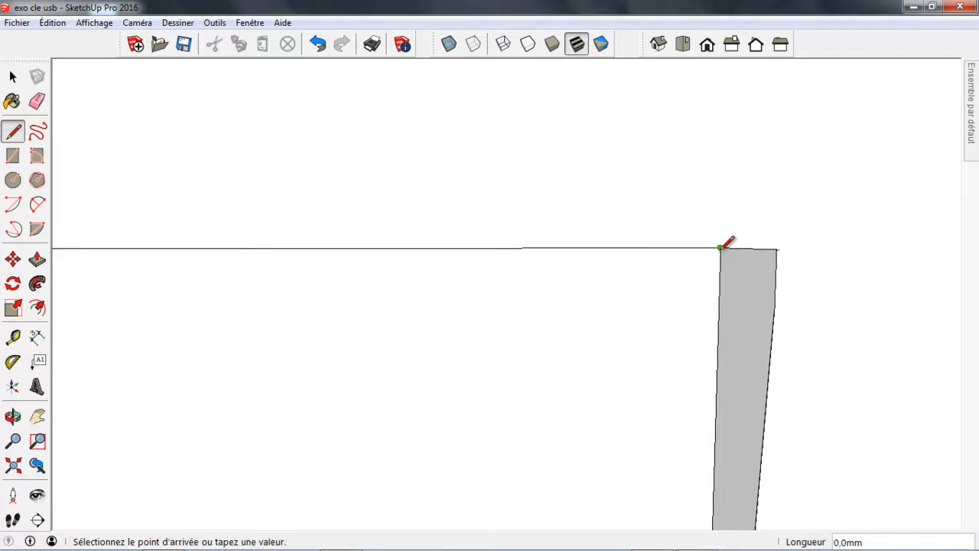
{"action": "left_click", "coordinate": [718, 306]}
Try joining the short vertical and horizontal segments' free ends with a diagonal line about 0.4 mm long, and undo it
{"action": "left_click", "coordinate": [718, 306]}
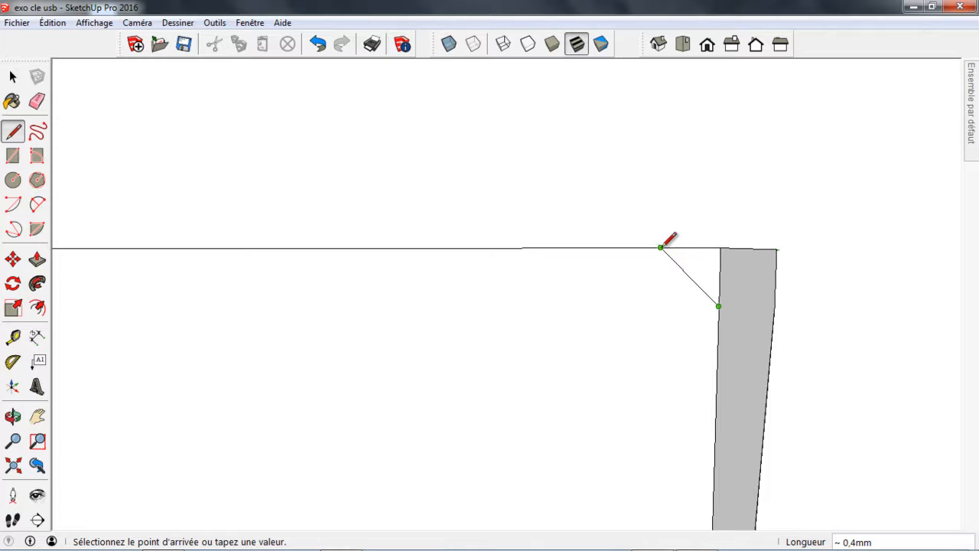
{"action": "left_click", "coordinate": [661, 248]}
{"action": "mouse_move", "coordinate": [684, 326]}
{"action": "middle_mouse_down"}
{"action": "mouse_move", "coordinate": [659, 323]}
{"action": "mouse_move", "coordinate": [656, 339]}
{"action": "mouse_move", "coordinate": [641, 291]}
{"action": "middle_mouse_up"}
{"action": "scroll", "coordinate": [618, 268], "scroll_direction": "down", "scroll_amount": 1}
{"action": "scroll", "coordinate": [626, 329], "scroll_direction": "up", "scroll_amount": 2}
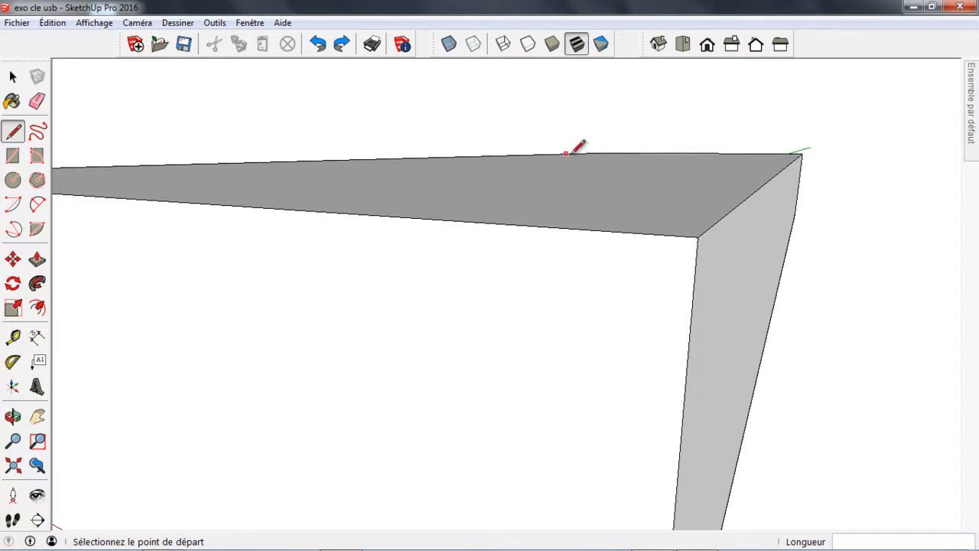
Turn on Extrémités in the style's edge settings with a value of 3
{"action": "mouse_move", "coordinate": [974, 92]}
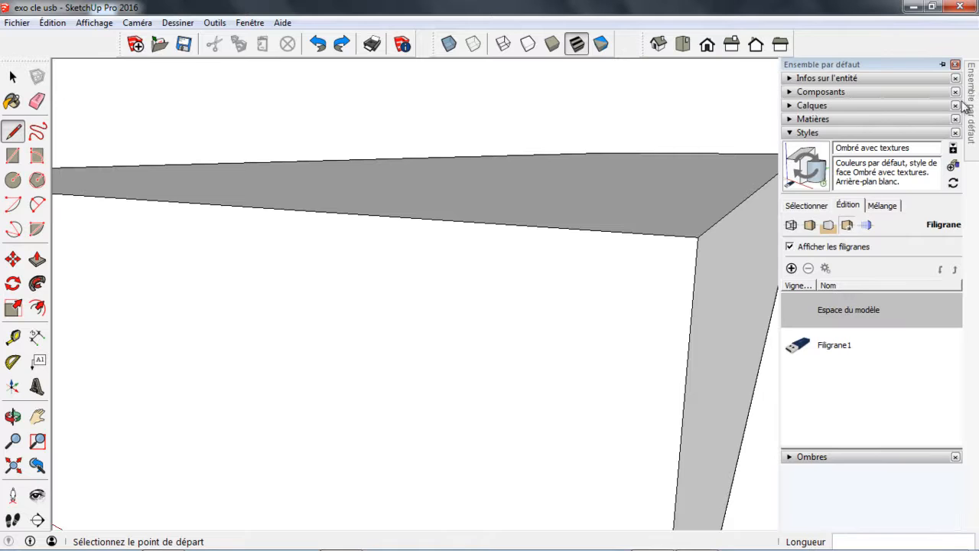
{"action": "left_click", "coordinate": [791, 225]}
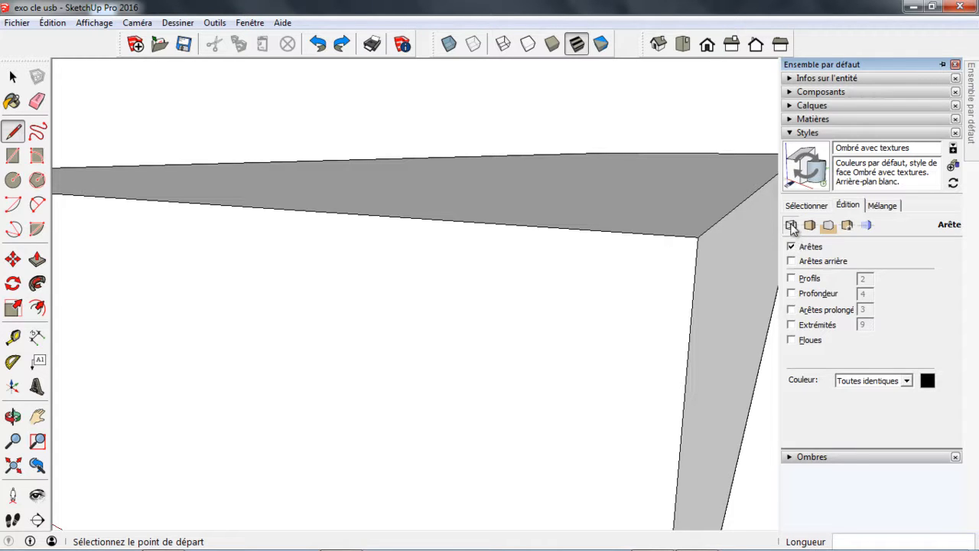
{"action": "left_click", "coordinate": [791, 247]}
{"action": "left_click", "coordinate": [791, 247]}
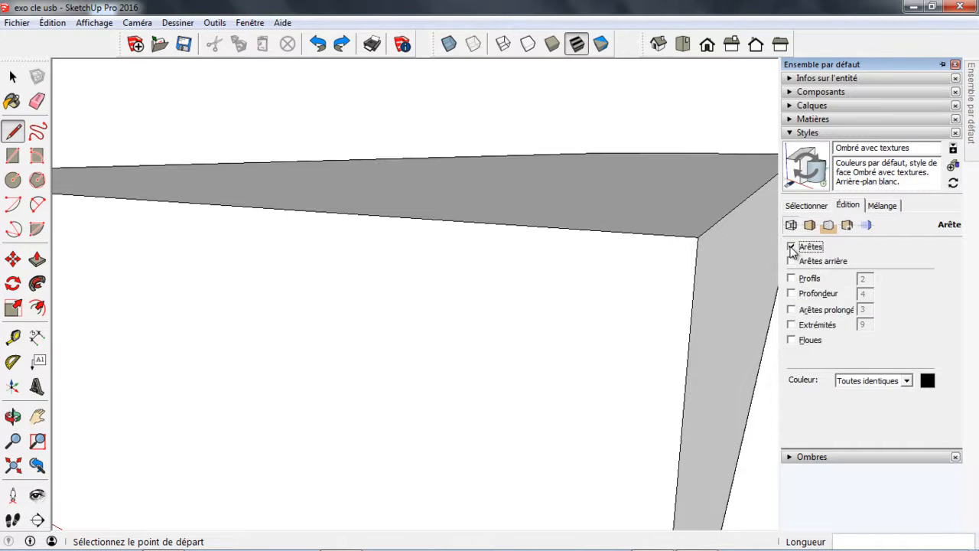
{"action": "left_click", "coordinate": [792, 325]}
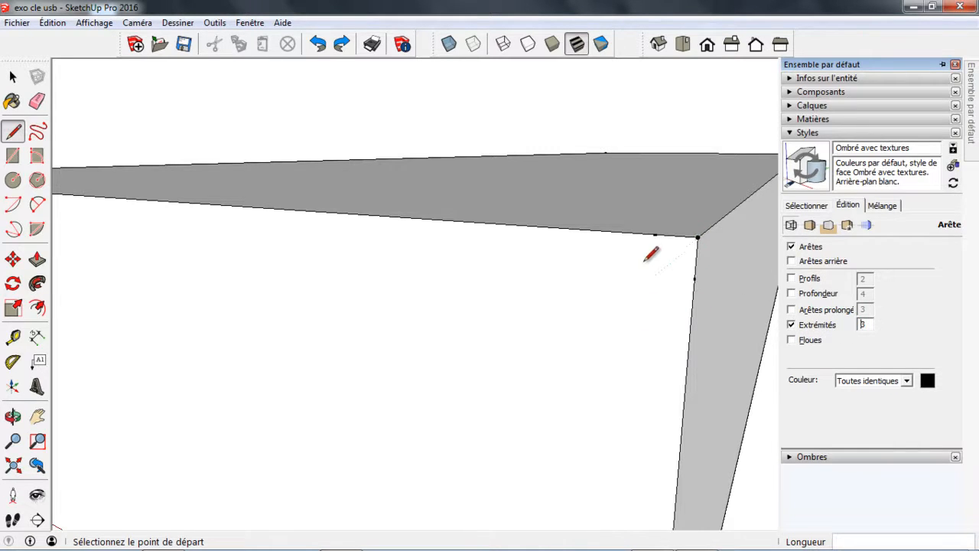
Join the free ends of the short marks at the front face's upper corner away from the blue axis with a diagonal about 0.4 mm long
{"action": "middle_click_drag", "start_coordinate": [671, 275], "coordinate": [683, 292]}
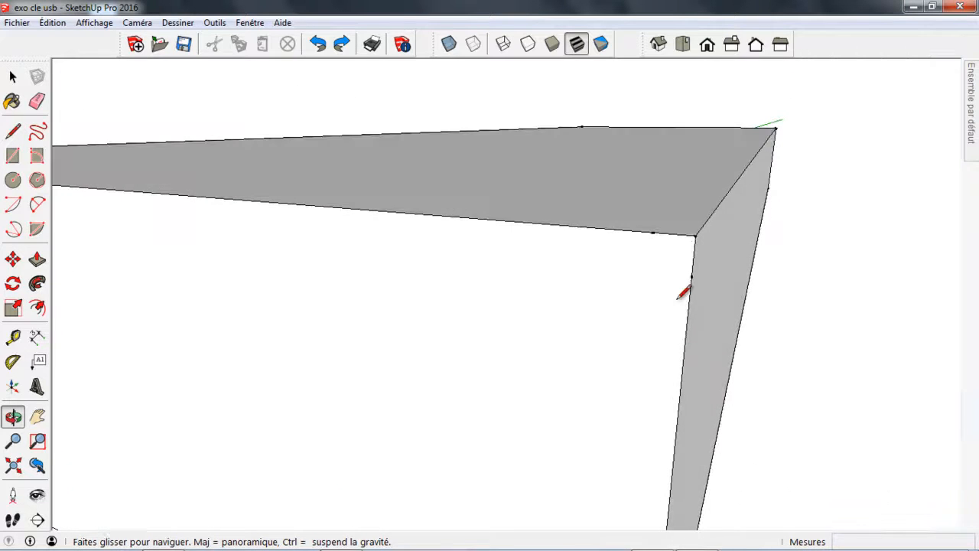
{"action": "scroll", "coordinate": [604, 272], "scroll_direction": "down", "scroll_amount": 2}
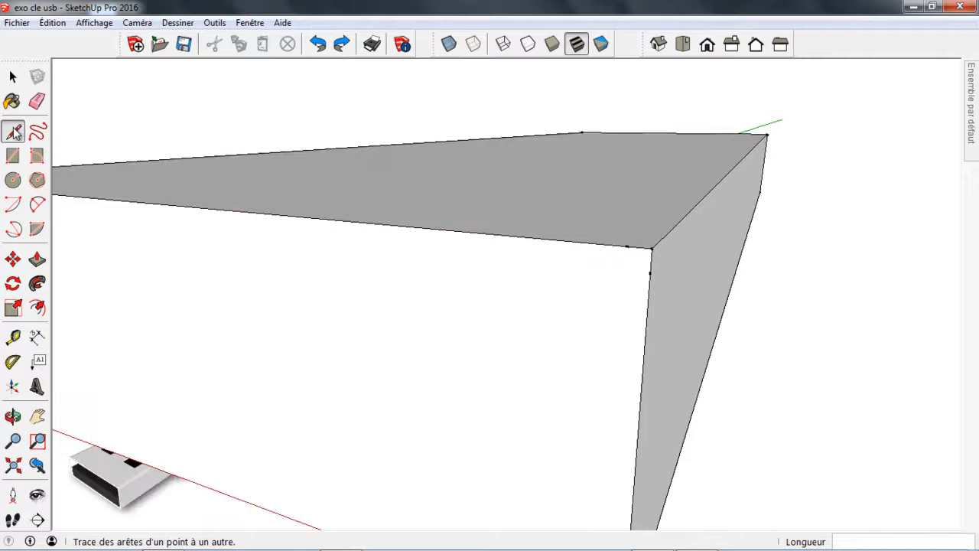
{"action": "scroll", "coordinate": [605, 248], "scroll_direction": "up", "scroll_amount": 1}
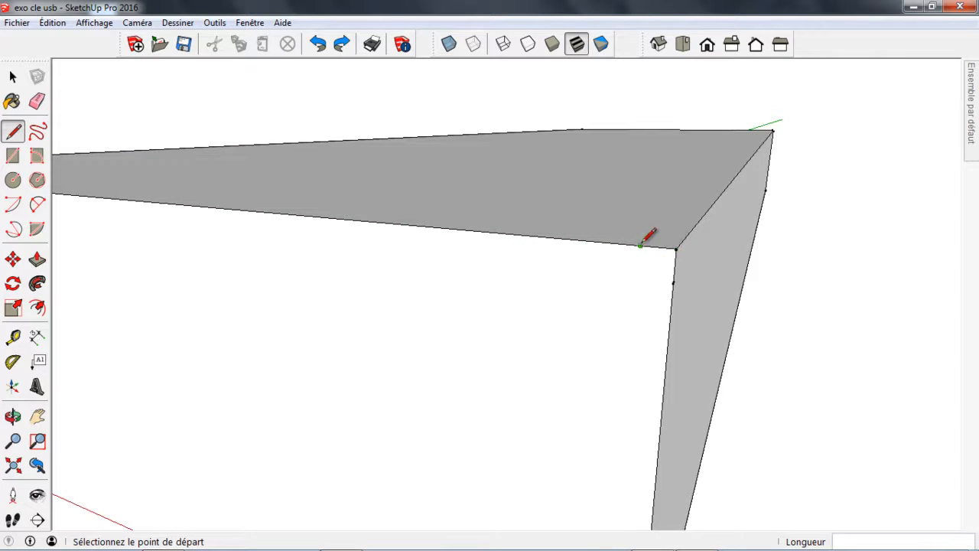
{"action": "scroll", "coordinate": [626, 261], "scroll_direction": "up", "scroll_amount": 1}
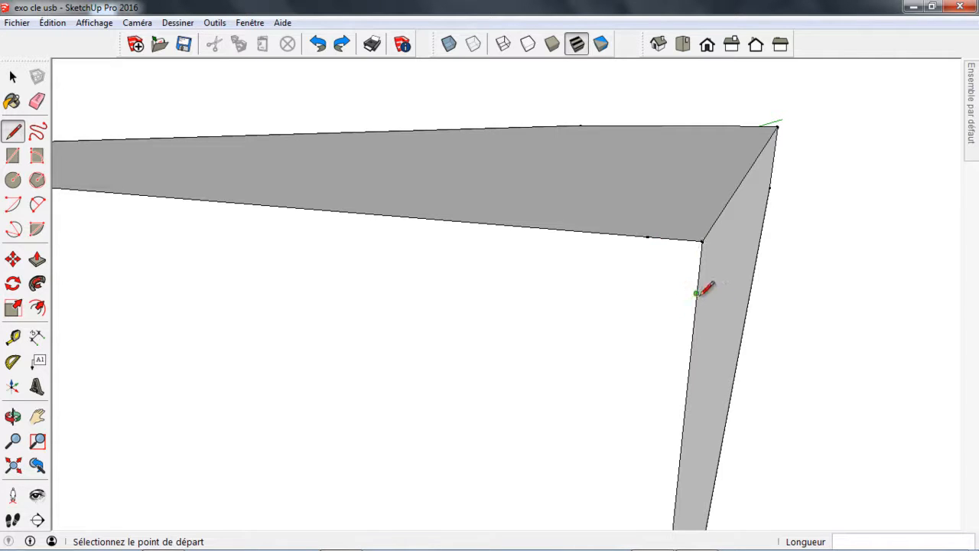
{"action": "left_click", "coordinate": [648, 237]}
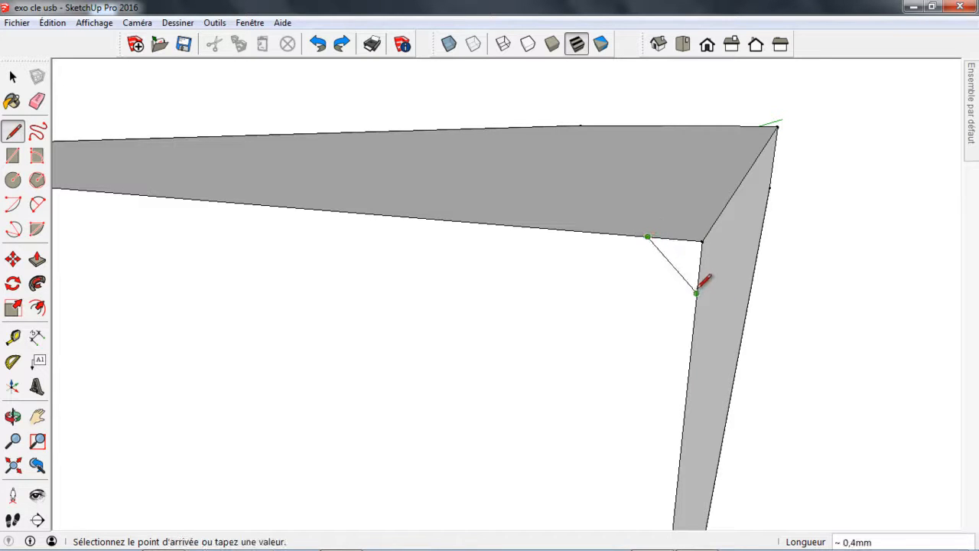
{"action": "left_click", "coordinate": [696, 292]}
Draw a 0.3 mm line along the top edge from the front face's upper corner on the blue axis
{"action": "scroll", "coordinate": [708, 287], "scroll_direction": "down", "scroll_amount": 6}
{"action": "middle_click_drag", "start_coordinate": [512, 315], "coordinate": [336, 218]}
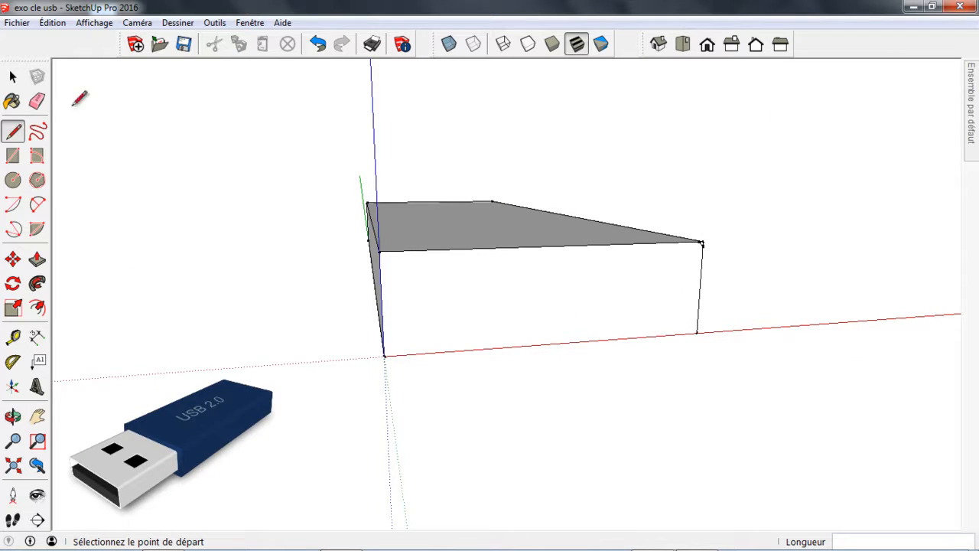
{"action": "left_click", "coordinate": [13, 76]}
{"action": "scroll", "coordinate": [386, 275], "scroll_direction": "up", "scroll_amount": 5}
{"action": "mouse_move", "coordinate": [379, 277]}
{"action": "middle_mouse_down"}
{"action": "mouse_move", "coordinate": [422, 262]}
{"action": "mouse_move", "coordinate": [382, 264]}
{"action": "middle_mouse_up"}
{"action": "left_click", "coordinate": [12, 132]}
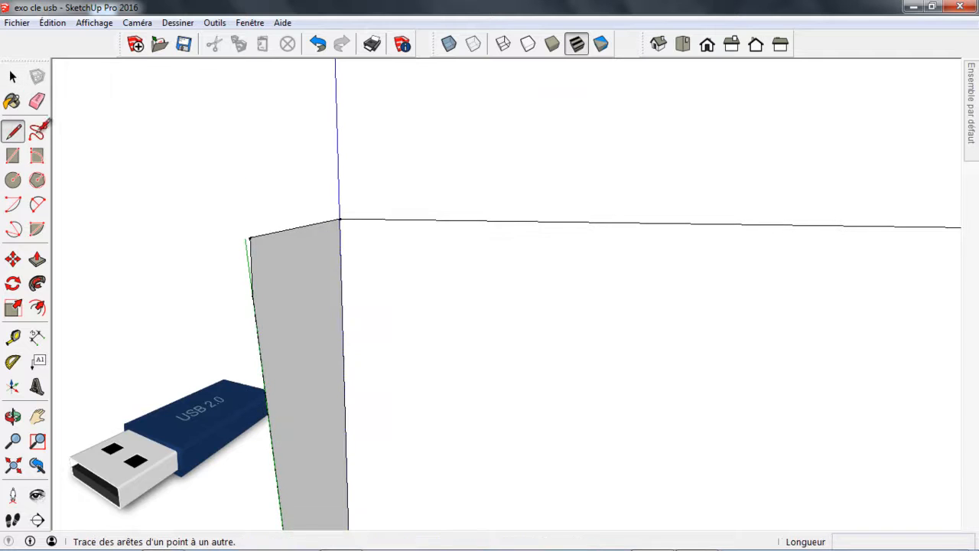
{"action": "left_click", "coordinate": [339, 219]}
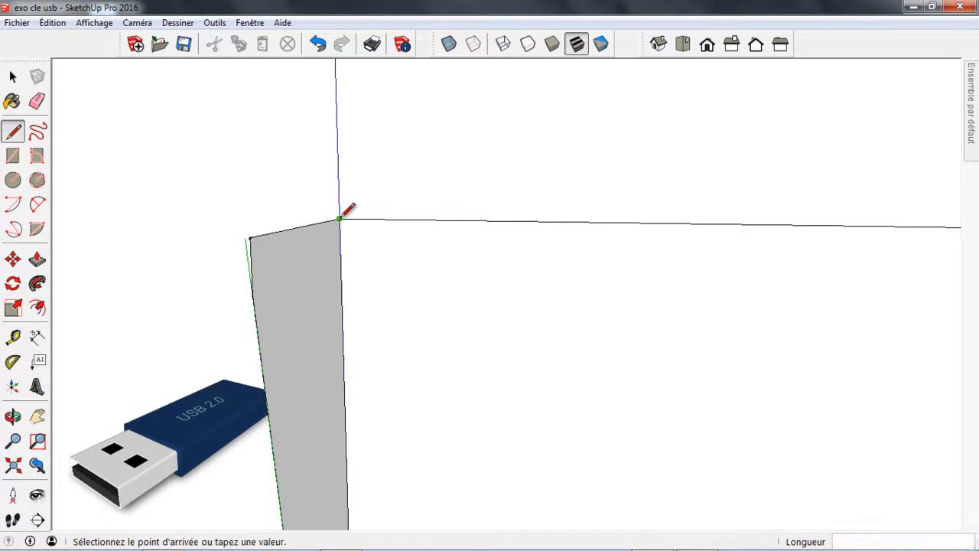
{"action": "left_click", "coordinate": [394, 220]}
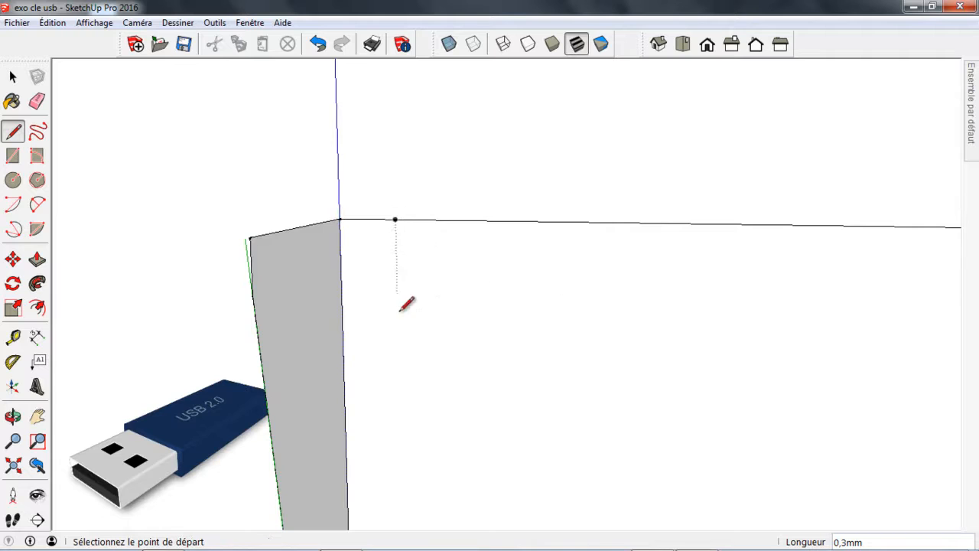
Draw a 0.3 mm line down the vertical edge from the same corner and join the two marks' free ends diagonally
{"action": "left_click", "coordinate": [339, 219]}
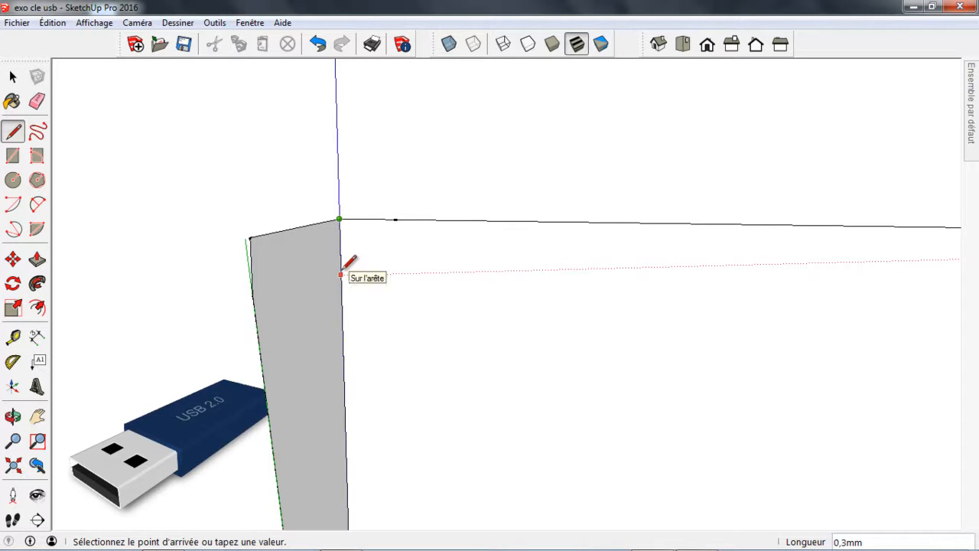
{"action": "left_click", "coordinate": [341, 274]}
{"action": "mouse_move", "coordinate": [374, 268]}
{"action": "middle_mouse_down"}
{"action": "mouse_move", "coordinate": [402, 306]}
{"action": "mouse_move", "coordinate": [340, 327]}
{"action": "middle_mouse_up"}
{"action": "left_click", "coordinate": [363, 265]}
{"action": "left_click", "coordinate": [413, 214]}
Mark 0.3 mm up the vertical edge and a similar length along the red axis from the origin corner, and join the marks diagonally
{"action": "mouse_move", "coordinate": [419, 201]}
{"action": "middle_mouse_down"}
{"action": "mouse_move", "coordinate": [448, 163]}
{"action": "mouse_move", "coordinate": [435, 280]}
{"action": "mouse_move", "coordinate": [462, 293]}
{"action": "mouse_move", "coordinate": [506, 292]}
{"action": "middle_mouse_up"}
{"action": "left_click", "coordinate": [497, 307]}
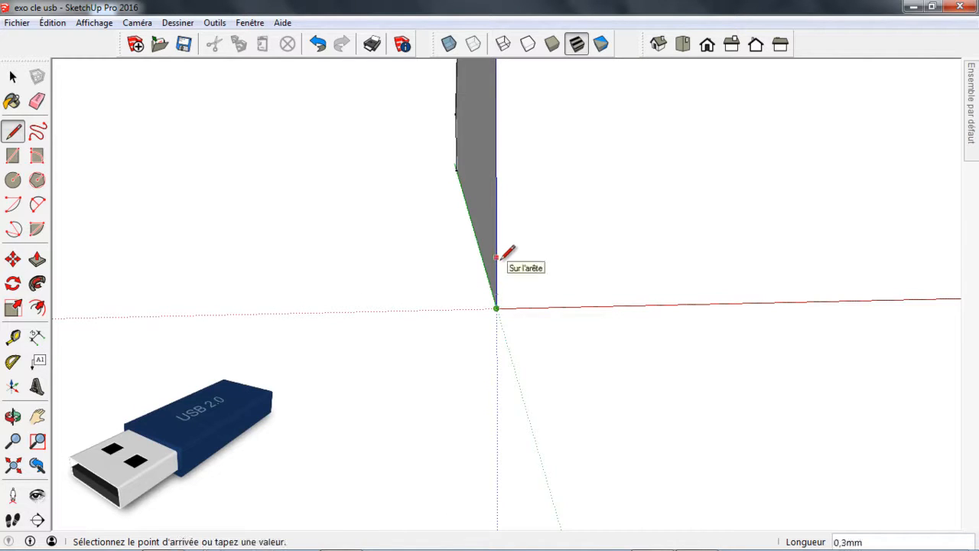
{"action": "left_click", "coordinate": [498, 257]}
{"action": "left_click", "coordinate": [497, 308]}
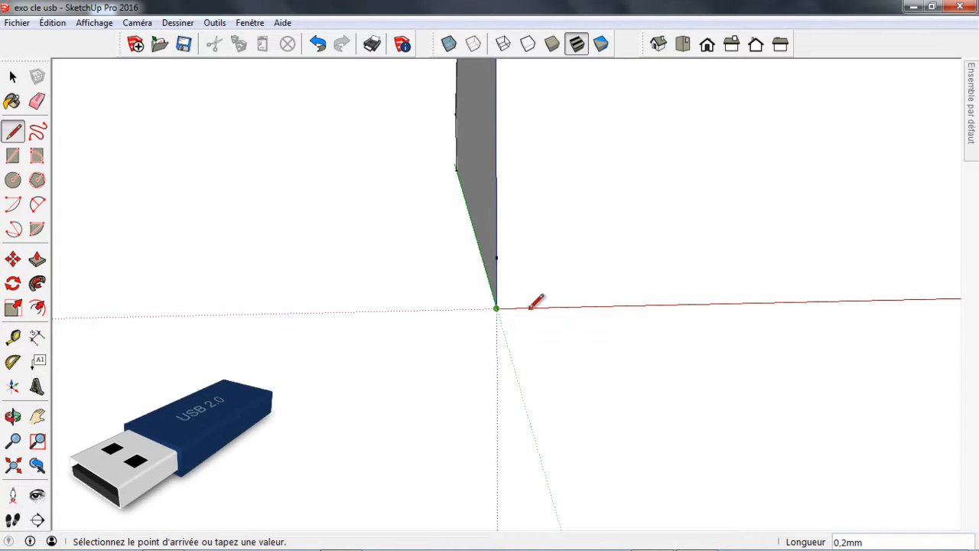
{"action": "left_click", "coordinate": [547, 307]}
{"action": "left_click", "coordinate": [547, 308]}
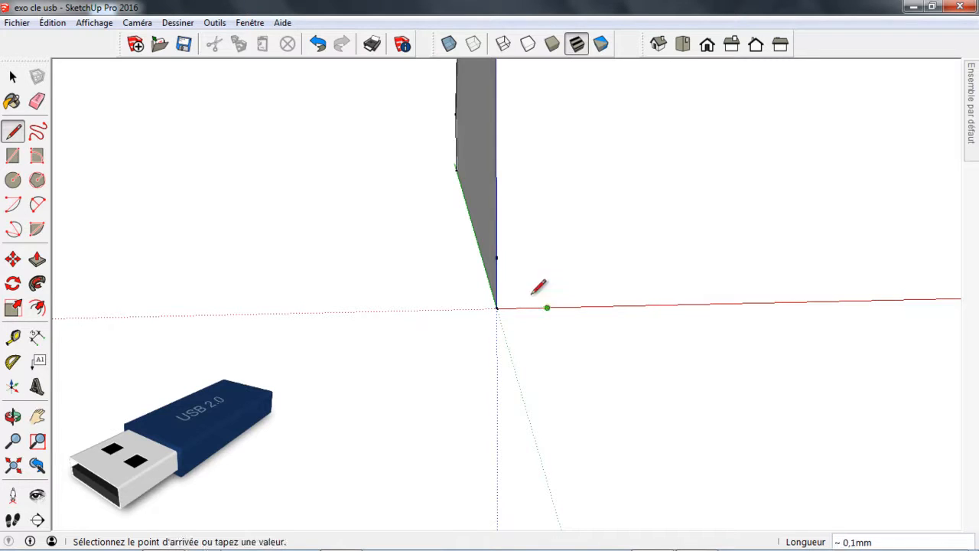
{"action": "left_click", "coordinate": [497, 258]}
Draw a 0.3 mm vertical mark and a short bottom-edge mark at the front face's far lower corner on the red axis, joined diagonally
{"action": "scroll", "coordinate": [477, 269], "scroll_direction": "down", "scroll_amount": 10}
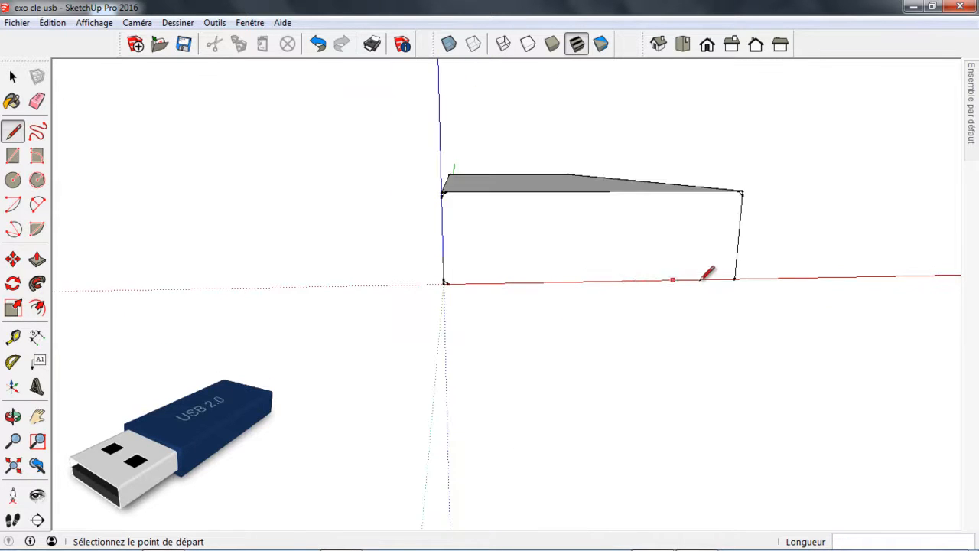
{"action": "scroll", "coordinate": [778, 272], "scroll_direction": "up", "scroll_amount": 10}
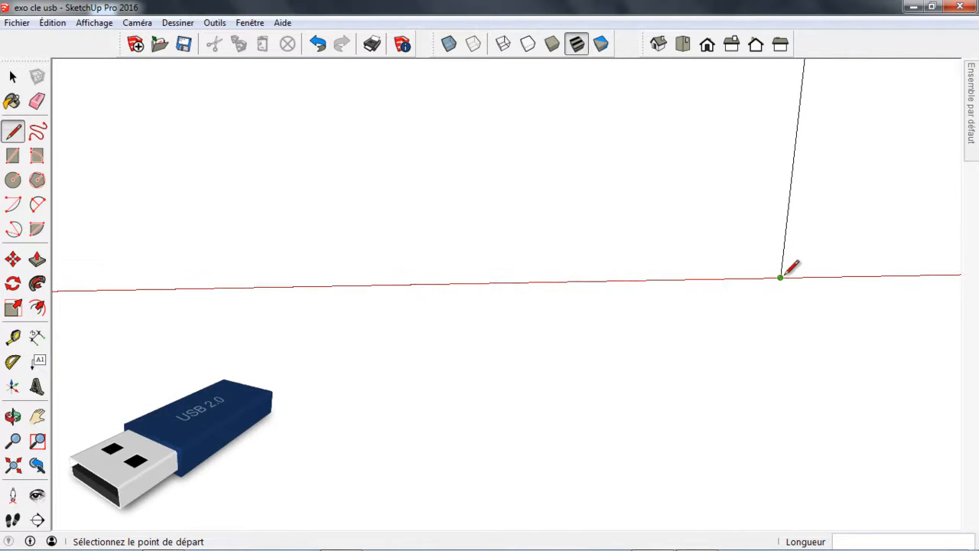
{"action": "left_click", "coordinate": [780, 277]}
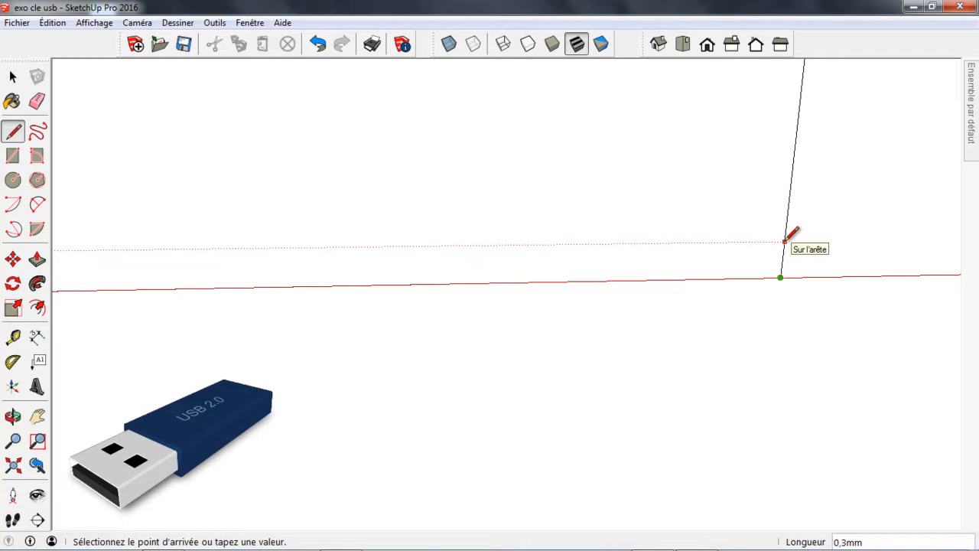
{"action": "left_click", "coordinate": [784, 241]}
{"action": "left_click", "coordinate": [780, 277]}
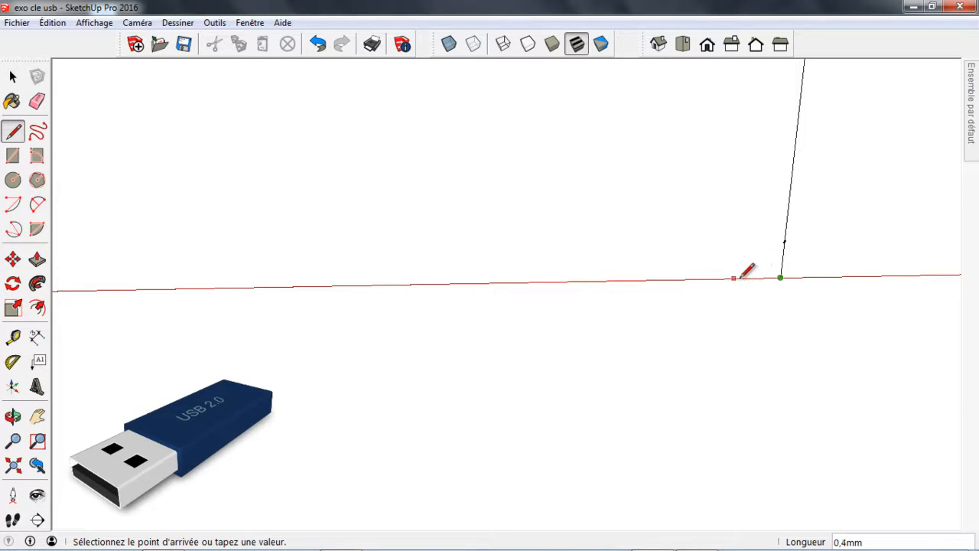
{"action": "left_click", "coordinate": [746, 279]}
{"action": "left_click", "coordinate": [784, 242]}
{"action": "left_click", "coordinate": [746, 279]}
Push the triangle at the front face's upper corner away from the blue axis back 60 mm to chamfer that long edge
{"action": "scroll", "coordinate": [710, 225], "scroll_direction": "down", "scroll_amount": 3}
{"action": "scroll", "coordinate": [703, 225], "scroll_direction": "down", "scroll_amount": 4}
{"action": "middle_click_drag", "start_coordinate": [704, 227], "coordinate": [538, 192]}
{"action": "scroll", "coordinate": [647, 166], "scroll_direction": "up", "scroll_amount": 4}
{"action": "left_click", "coordinate": [37, 260]}
{"action": "middle_click_drag", "start_coordinate": [719, 114], "coordinate": [693, 170]}
{"action": "scroll", "coordinate": [692, 165], "scroll_direction": "up", "scroll_amount": 1}
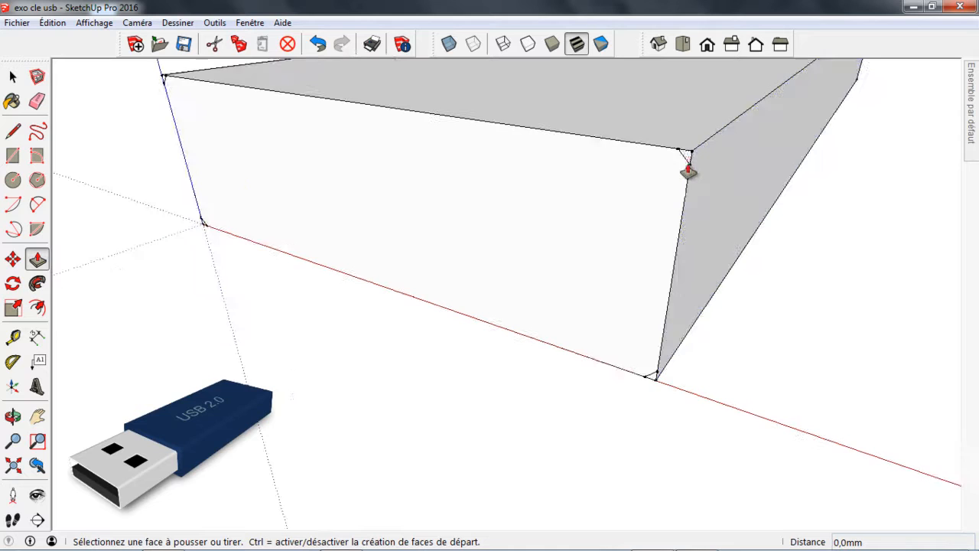
{"action": "scroll", "coordinate": [670, 247], "scroll_direction": "down", "scroll_amount": 2}
{"action": "middle_click_drag", "start_coordinate": [670, 247], "coordinate": [677, 218]}
{"action": "scroll", "coordinate": [680, 171], "scroll_direction": "up", "scroll_amount": 2}
{"action": "left_click", "coordinate": [680, 173]}
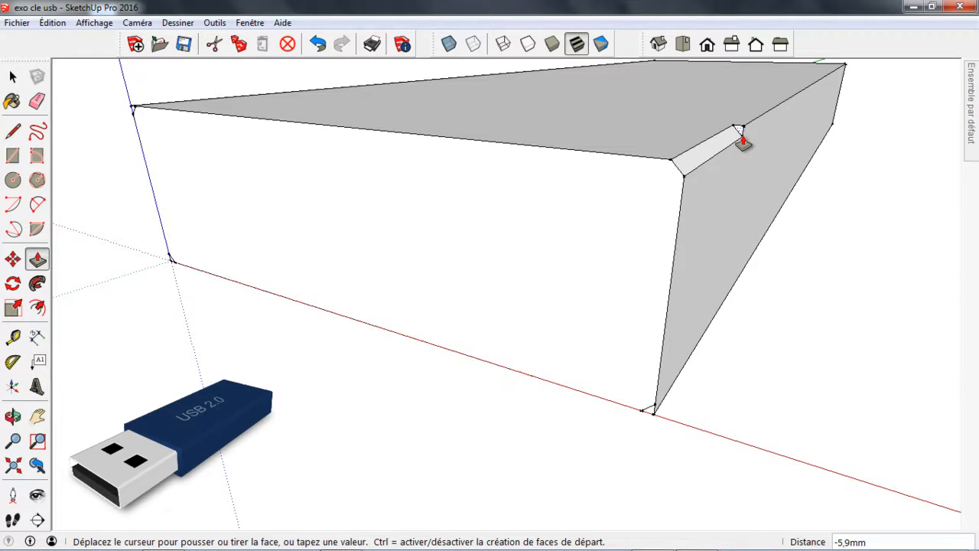
{"action": "type", "text": "60"}
{"action": "key", "text": "Return"}
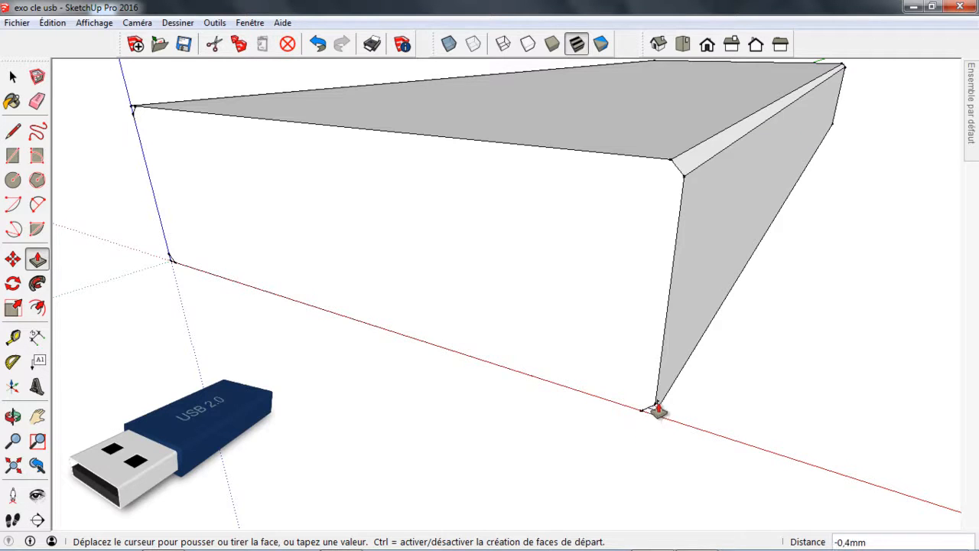
Push the front face's three remaining corner triangles back 60 mm along the block to chamfer the other long edges
{"action": "left_click", "coordinate": [689, 371]}
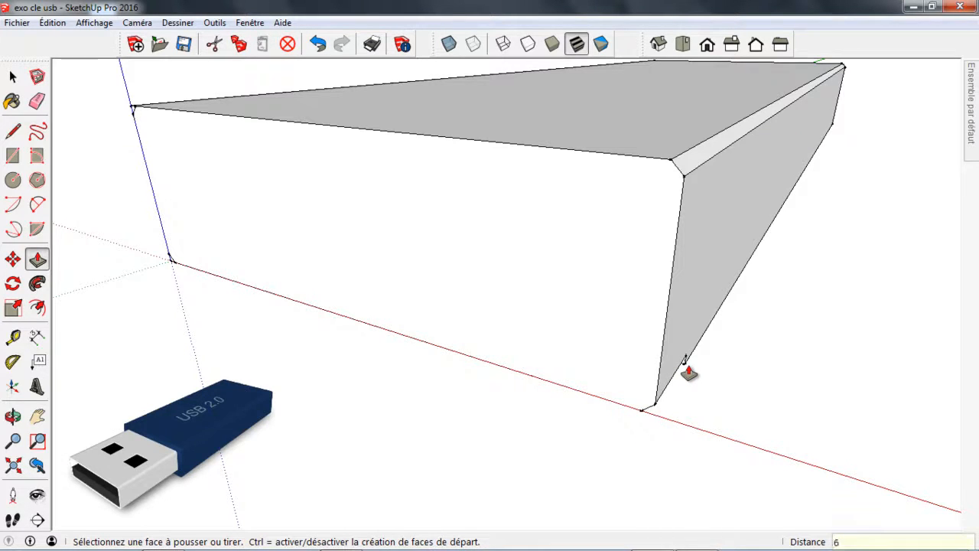
{"action": "key", "text": "Return"}
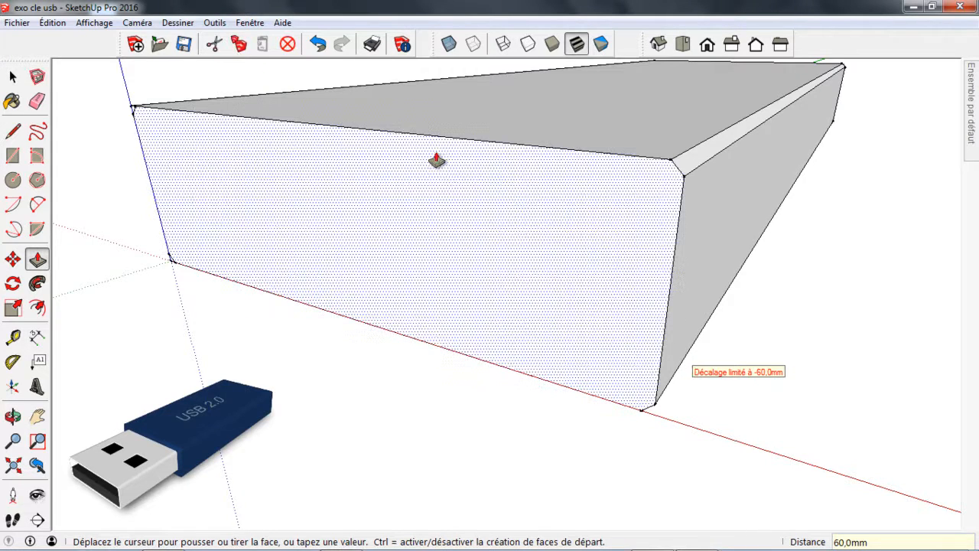
{"action": "scroll", "coordinate": [788, 186], "scroll_direction": "down", "scroll_amount": 3}
{"action": "scroll", "coordinate": [472, 160], "scroll_direction": "up", "scroll_amount": 5}
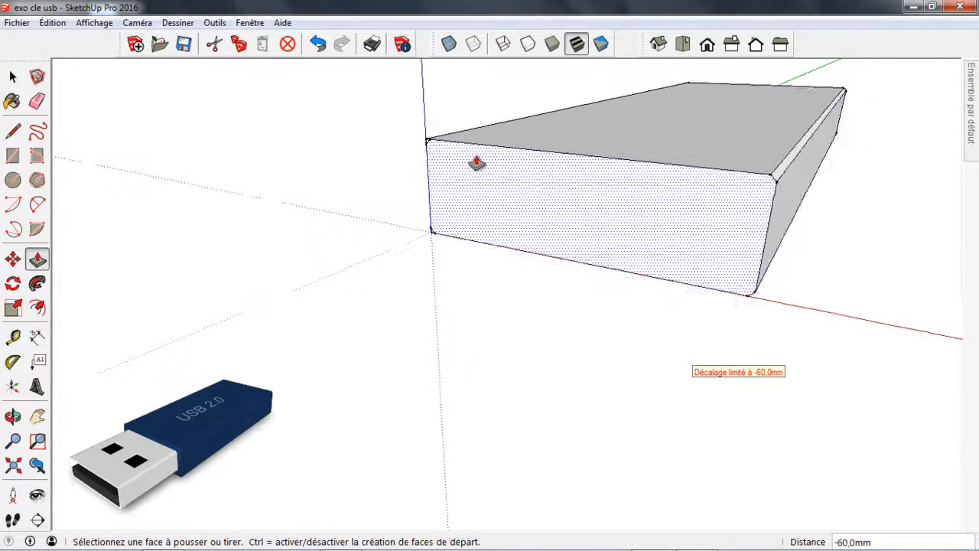
{"action": "left_click", "coordinate": [415, 139]}
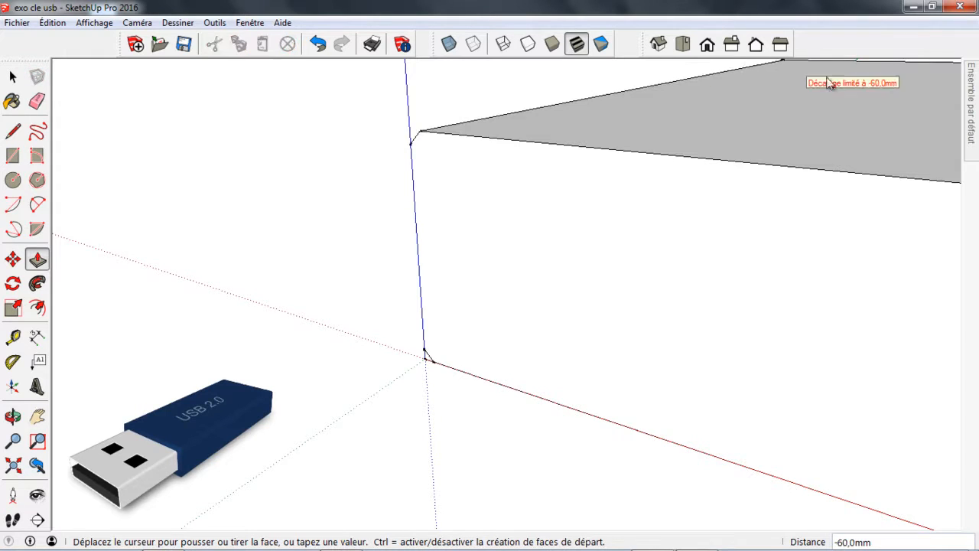
{"action": "scroll", "coordinate": [663, 170], "scroll_direction": "down", "scroll_amount": 1}
{"action": "left_click", "coordinate": [796, 74]}
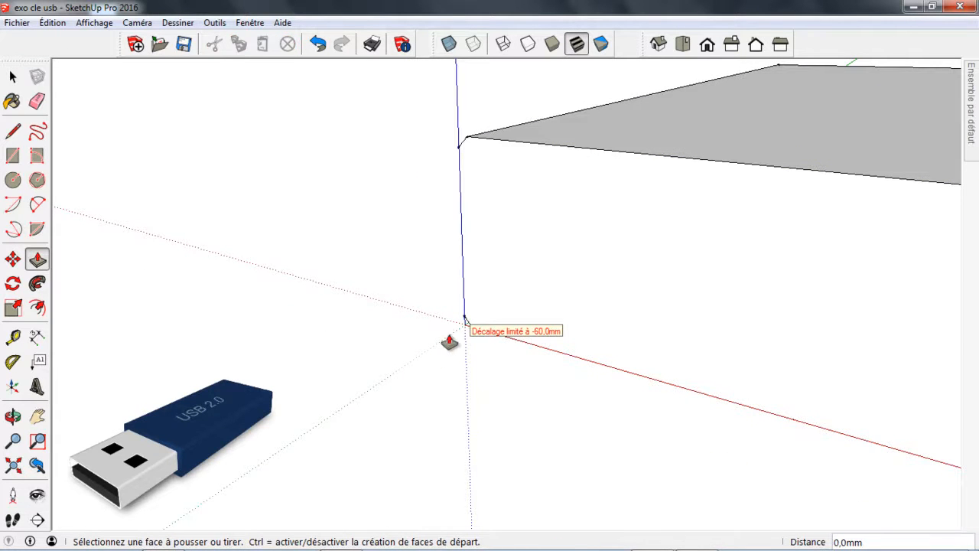
Examine the block's chamfered long edges and front corners from several sides
{"action": "middle_click_drag", "start_coordinate": [360, 328], "coordinate": [456, 290]}
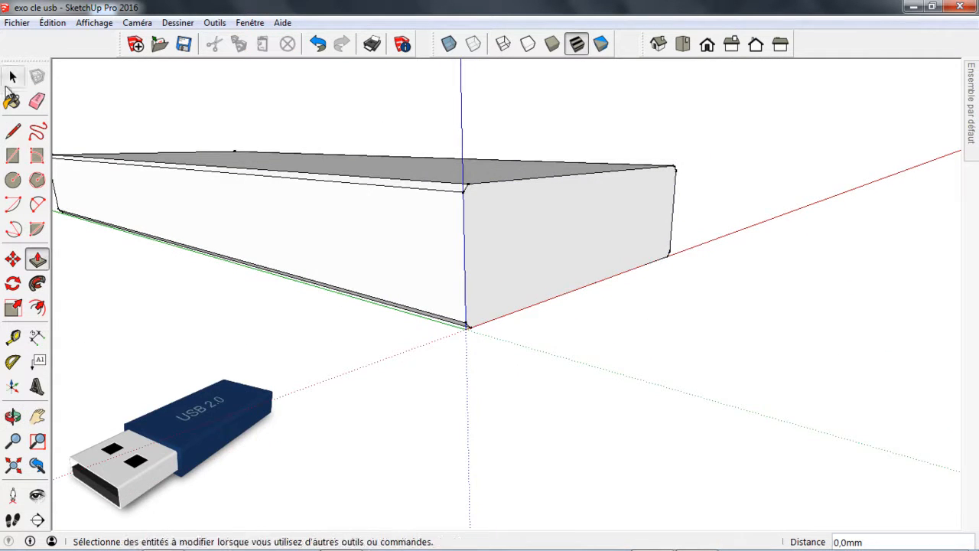
{"action": "left_click", "coordinate": [12, 76]}
{"action": "middle_click_drag", "start_coordinate": [574, 158], "coordinate": [373, 219]}
{"action": "scroll", "coordinate": [373, 219], "scroll_direction": "down", "scroll_amount": 1}
{"action": "middle_click_drag", "start_coordinate": [498, 225], "coordinate": [454, 245]}
{"action": "scroll", "coordinate": [705, 197], "scroll_direction": "down", "scroll_amount": 3}
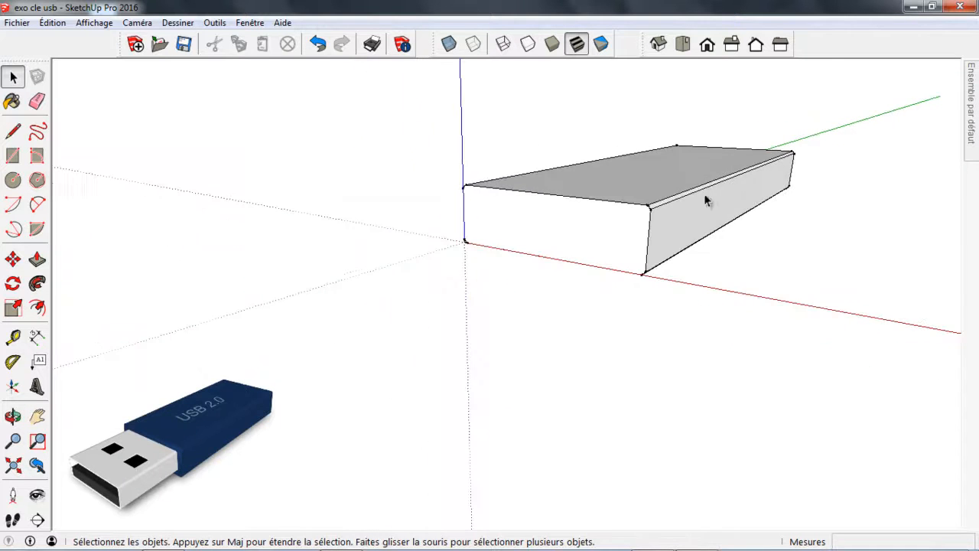
{"action": "scroll", "coordinate": [523, 221], "scroll_direction": "up", "scroll_amount": 2}
{"action": "scroll", "coordinate": [524, 222], "scroll_direction": "up", "scroll_amount": 2}
{"action": "scroll", "coordinate": [531, 236], "scroll_direction": "down", "scroll_amount": 2}
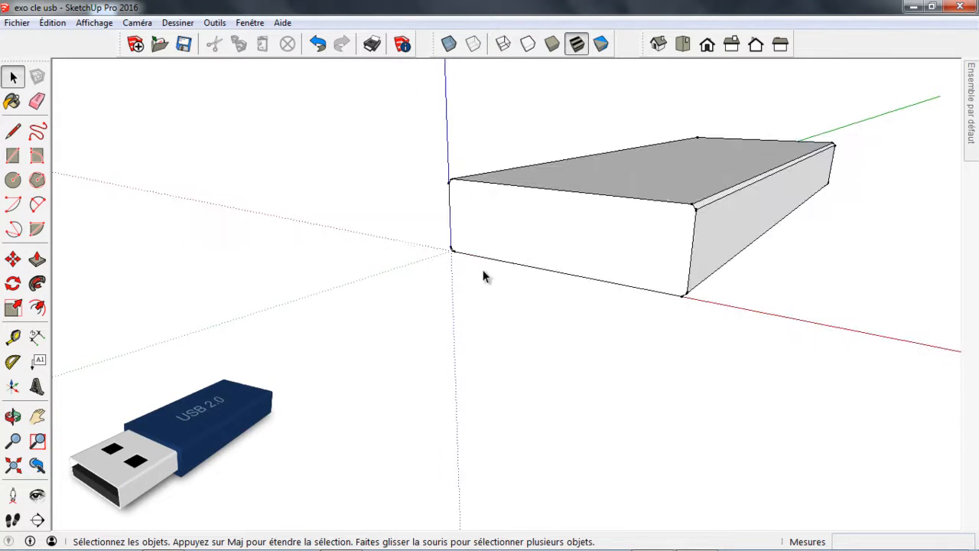
{"action": "scroll", "coordinate": [604, 226], "scroll_direction": "down", "scroll_amount": 1}
{"action": "mouse_move", "coordinate": [604, 226]}
{"action": "middle_mouse_down"}
{"action": "mouse_move", "coordinate": [667, 185]}
{"action": "mouse_move", "coordinate": [605, 210]}
{"action": "middle_mouse_up"}
{"action": "scroll", "coordinate": [608, 218], "scroll_direction": "up", "scroll_amount": 1}
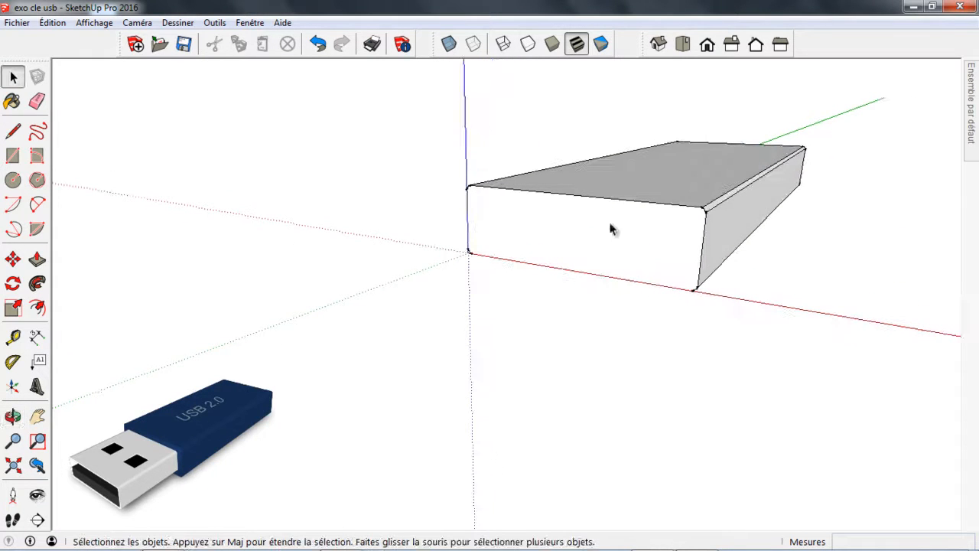
{"action": "scroll", "coordinate": [673, 208], "scroll_direction": "up", "scroll_amount": 3}
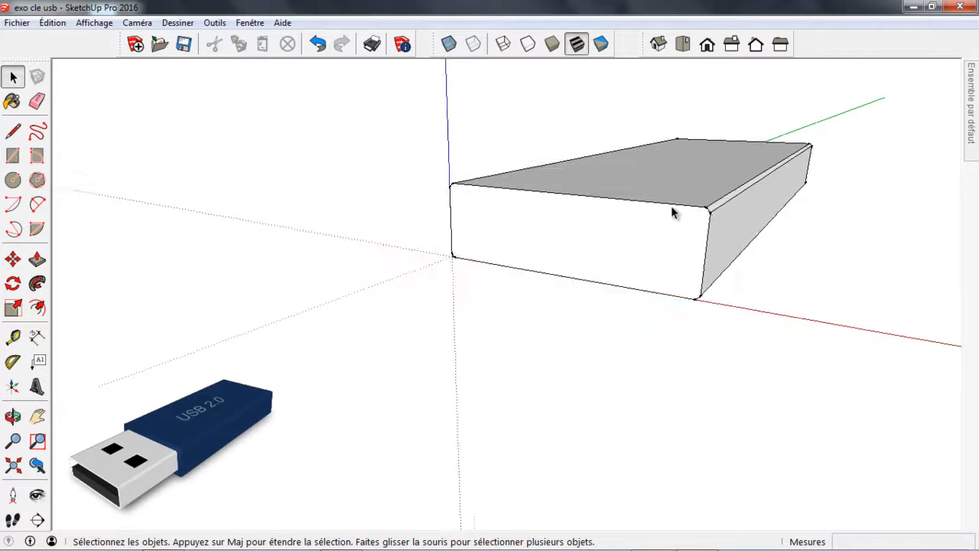
{"action": "middle_click_drag", "start_coordinate": [673, 204], "coordinate": [683, 320]}
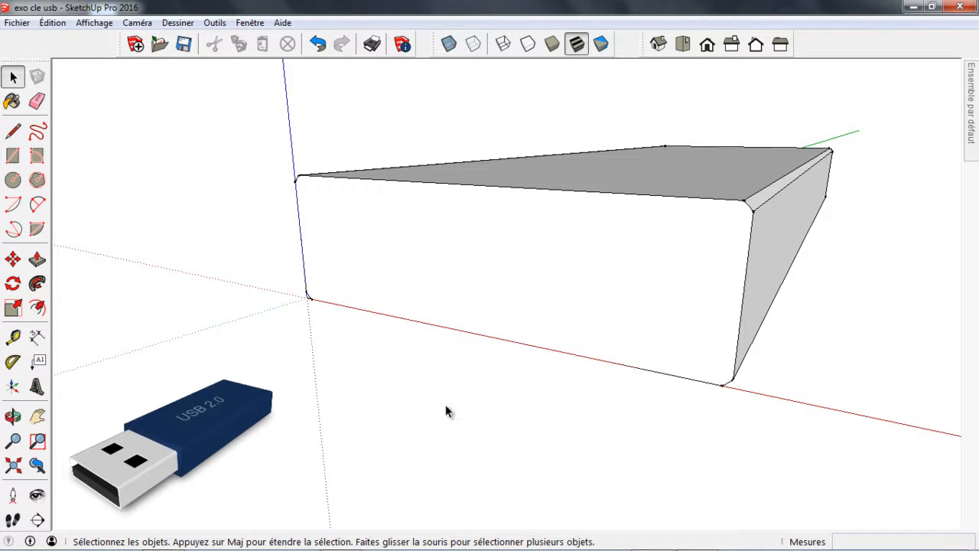
{"action": "mouse_move", "coordinate": [662, 252]}
{"action": "middle_mouse_down"}
{"action": "mouse_move", "coordinate": [756, 219]}
{"action": "mouse_move", "coordinate": [699, 181]}
{"action": "mouse_move", "coordinate": [670, 201]}
{"action": "mouse_move", "coordinate": [658, 234]}
{"action": "middle_mouse_up"}
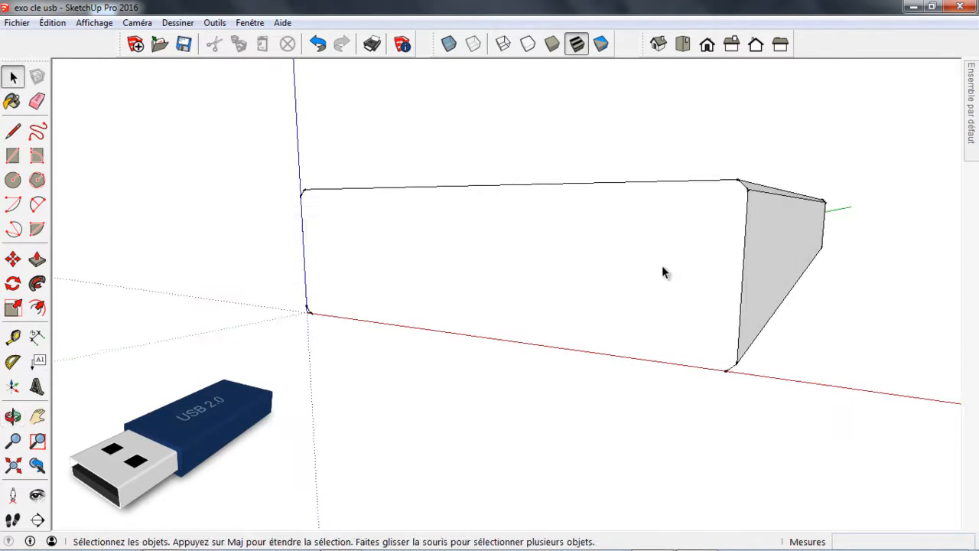
{"action": "middle_click_drag", "start_coordinate": [668, 275], "coordinate": [645, 265]}
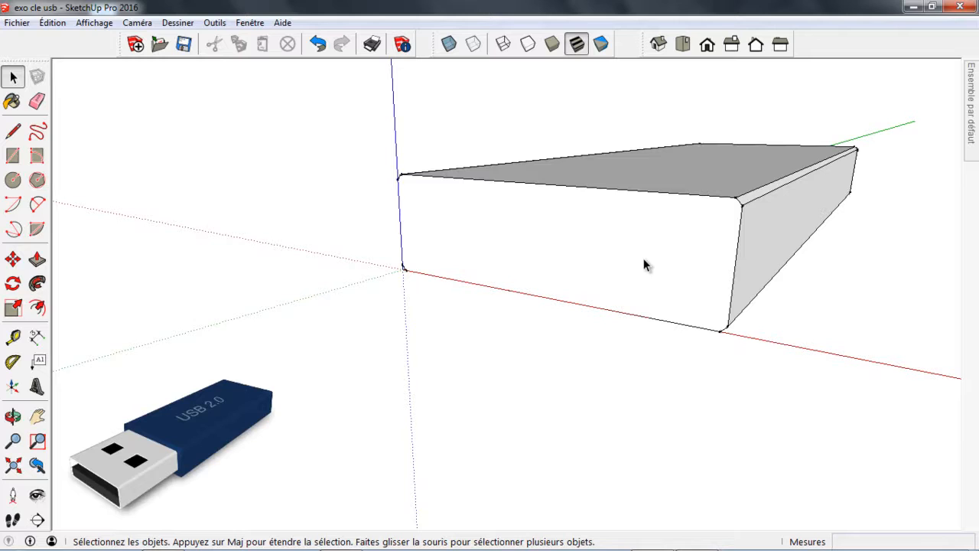